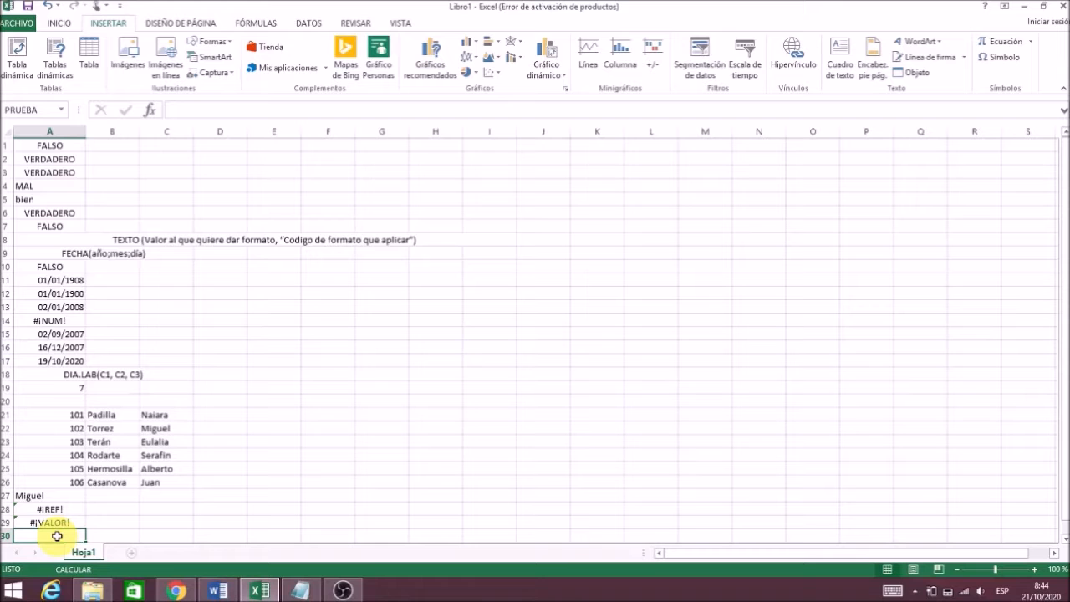
# Create a pivot table from A21:C29 at cell A30, with Naiara and Padilla as row fields.
pyautogui.click(12, 67)
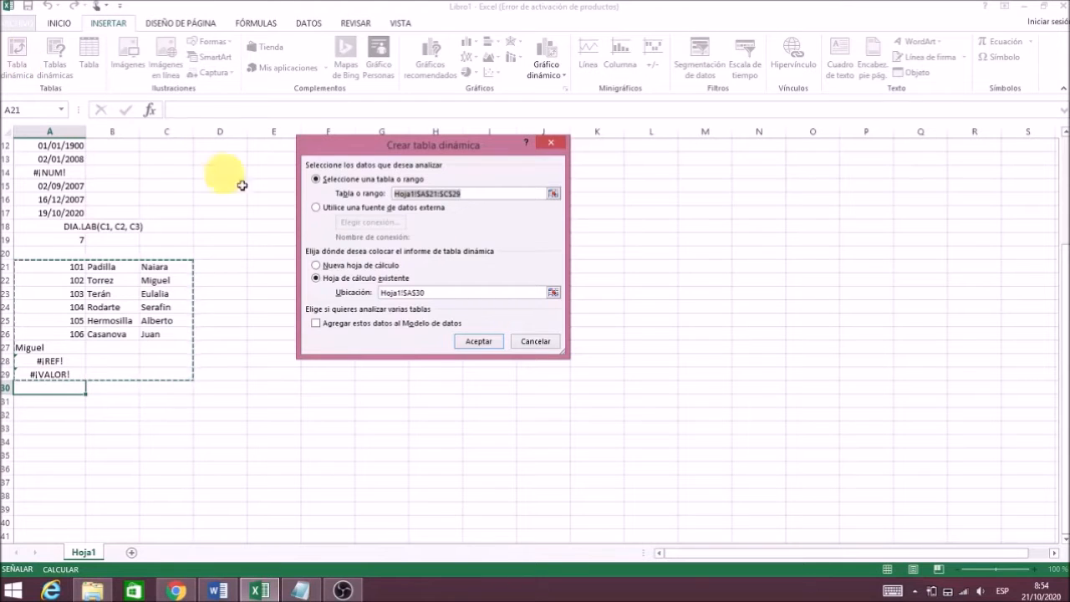
pyautogui.click(478, 341)
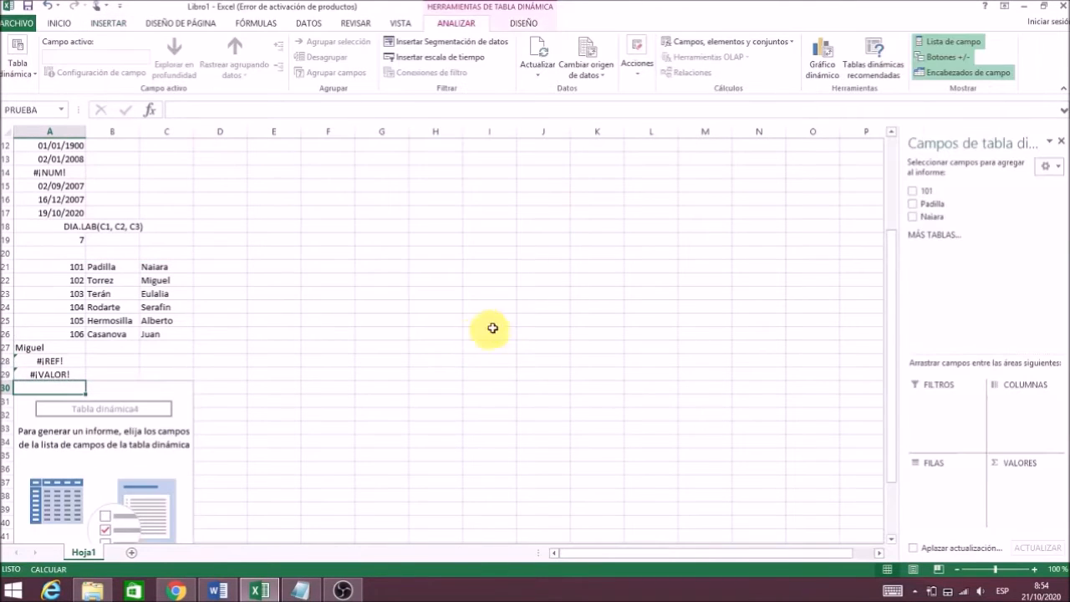
pyautogui.click(914, 216)
pyautogui.click(914, 204)
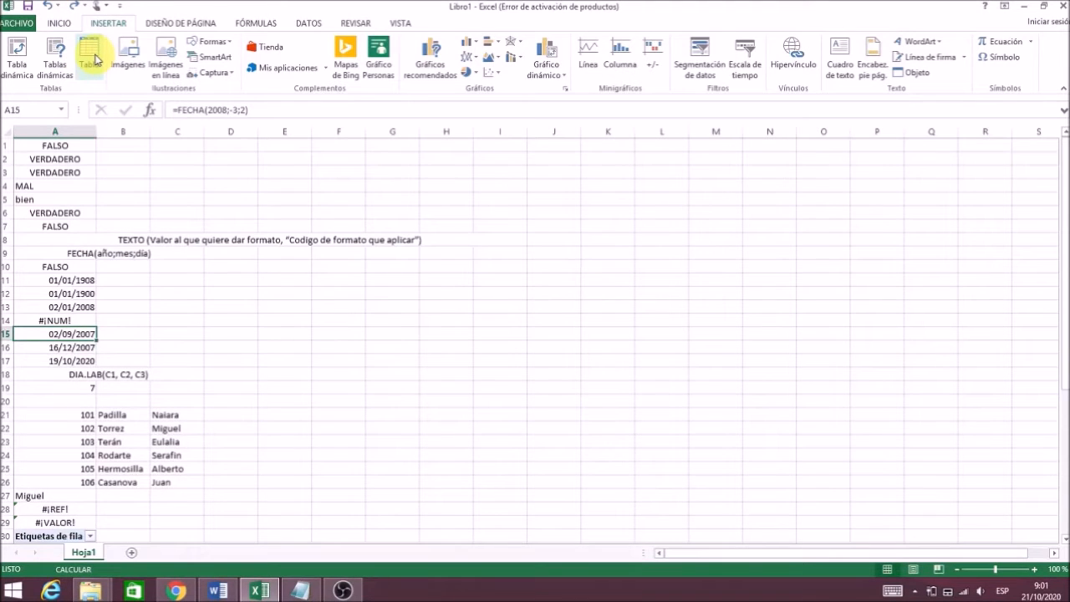
# Convert the range A1:I19 into a table without headers, producing Tabla3.
pyautogui.click(95, 58)
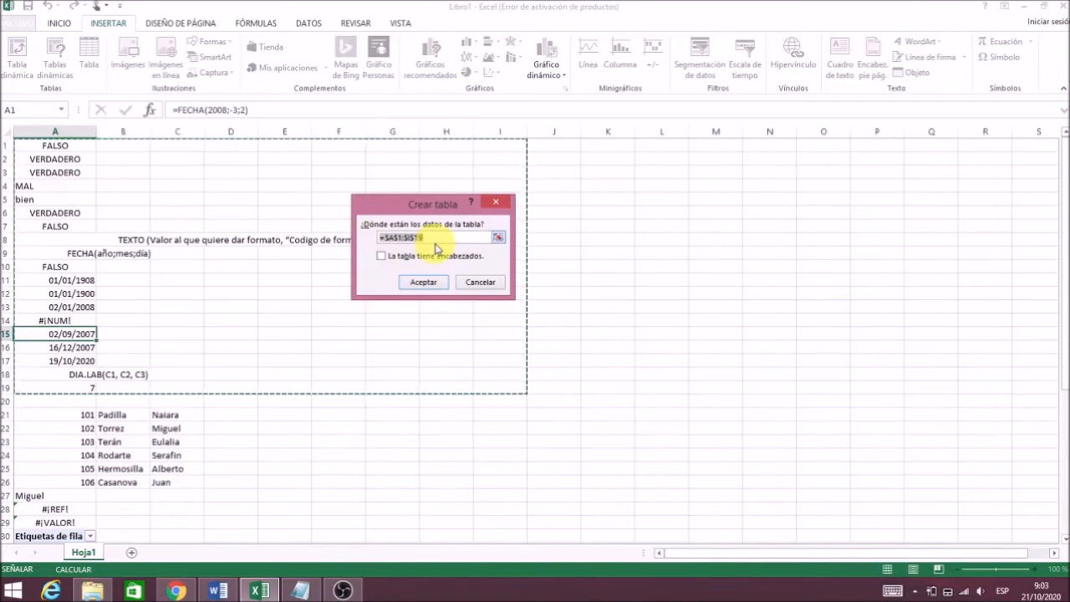
pyautogui.click(423, 282)
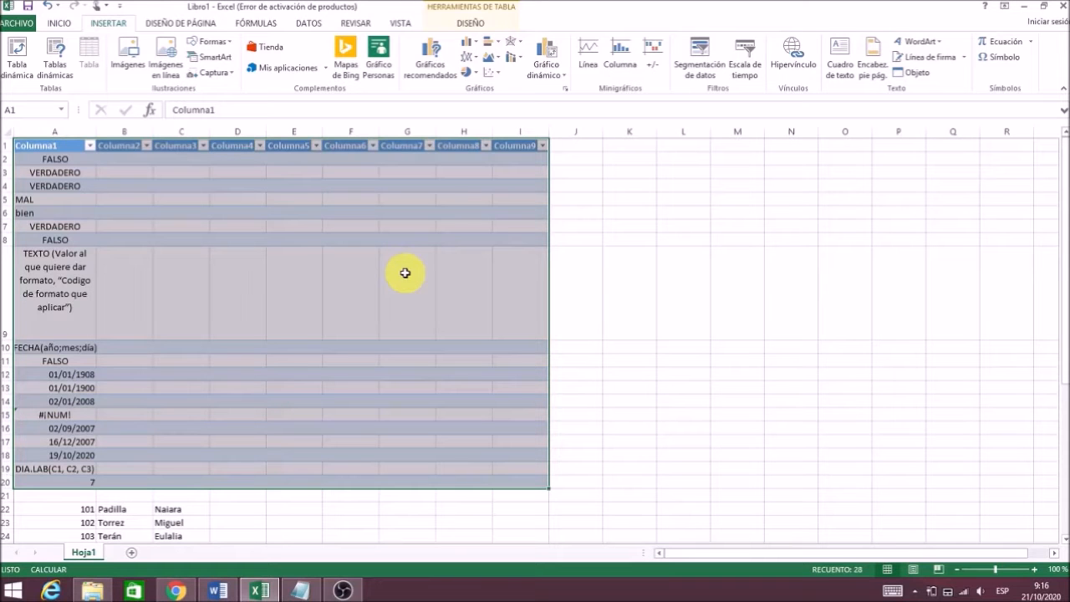
pyautogui.click(120, 57)
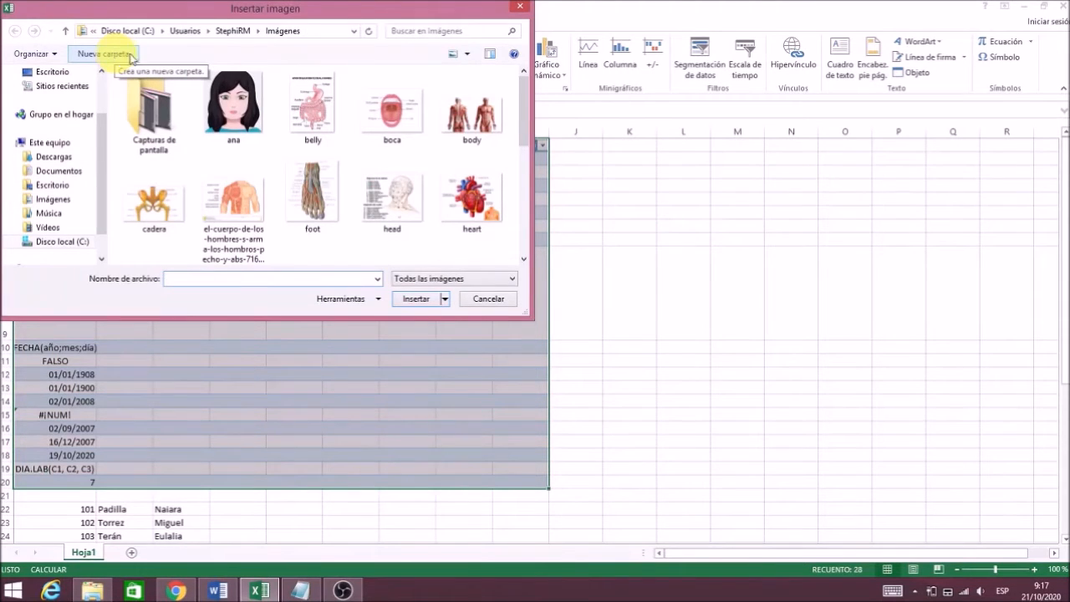
# Insert the ana picture and drag it over columns G to I.
pyautogui.click(219, 104)
pyautogui.click(240, 95)
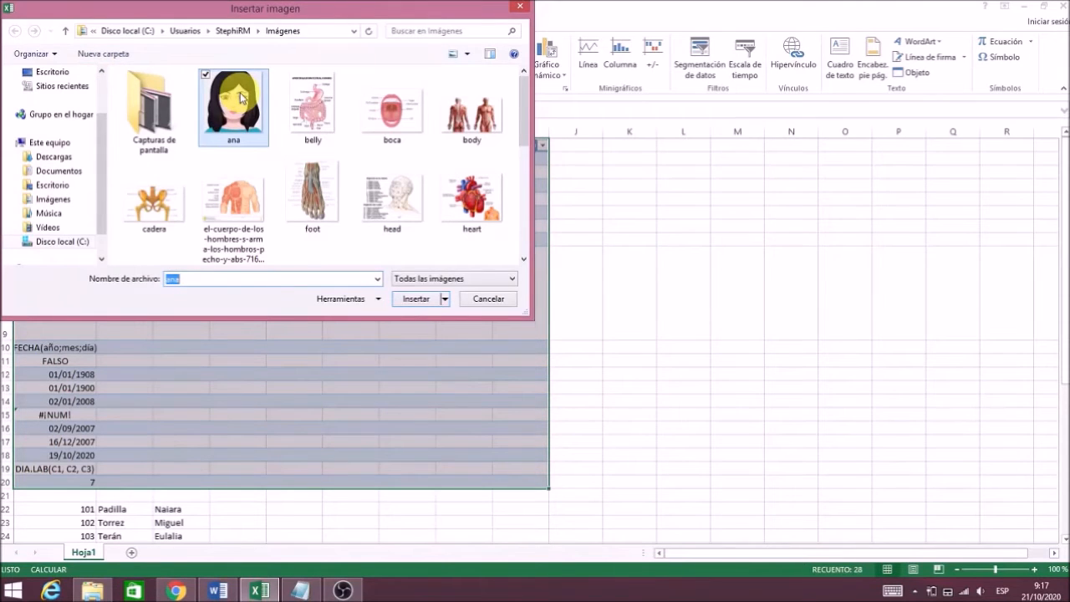
pyautogui.click(414, 300)
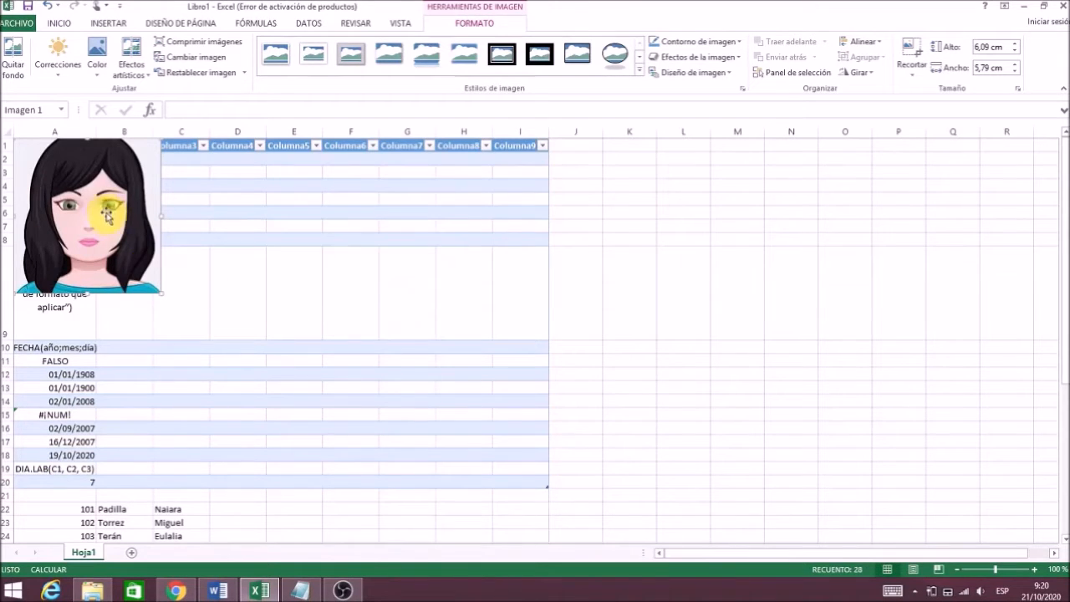
pyautogui.moveTo(112, 212); pyautogui.dragTo(493, 228)
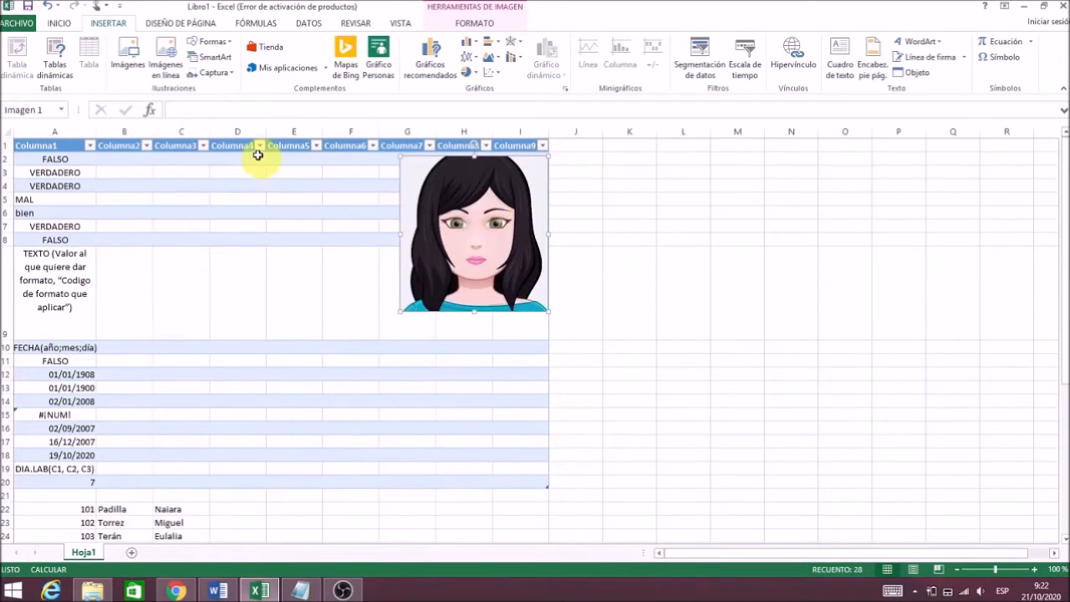
pyautogui.click(165, 70)
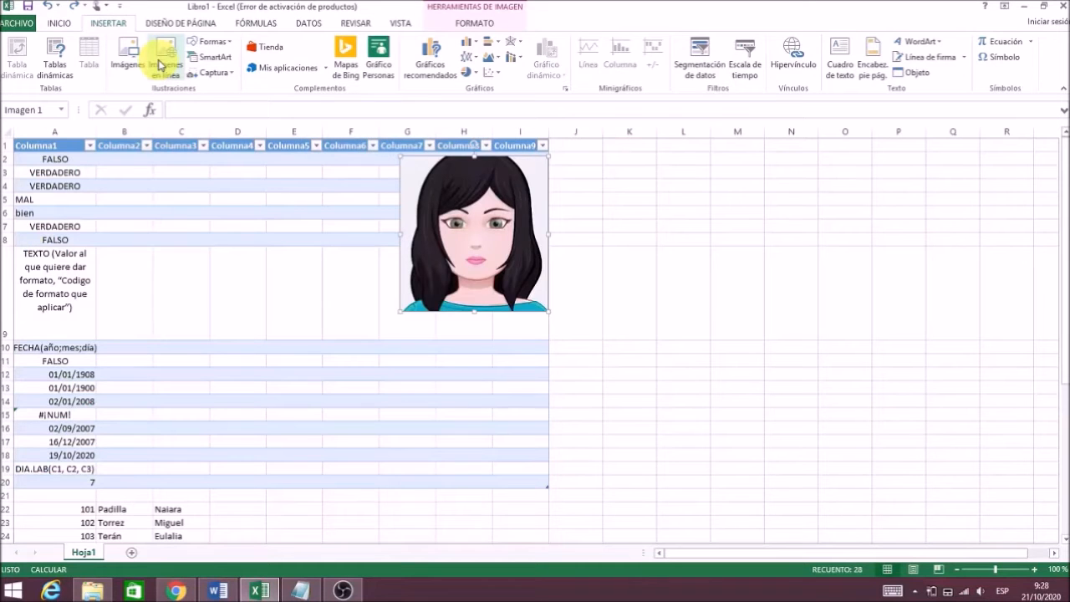
# Search Bing images for GLOBOS and insert the hot-air balloons over water photo.
pyautogui.click(160, 65)
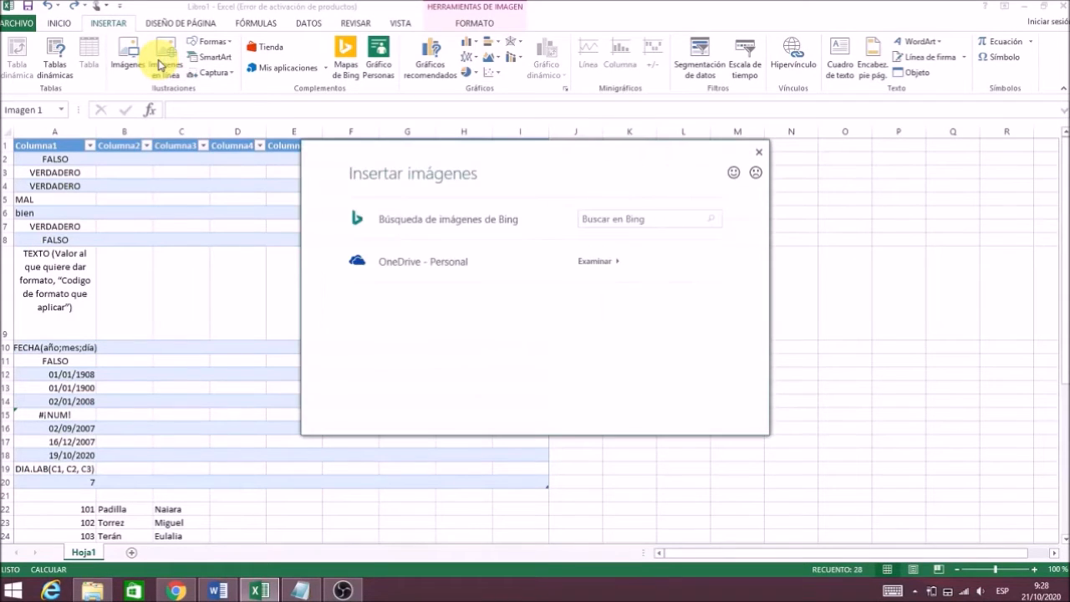
pyautogui.click(594, 219)
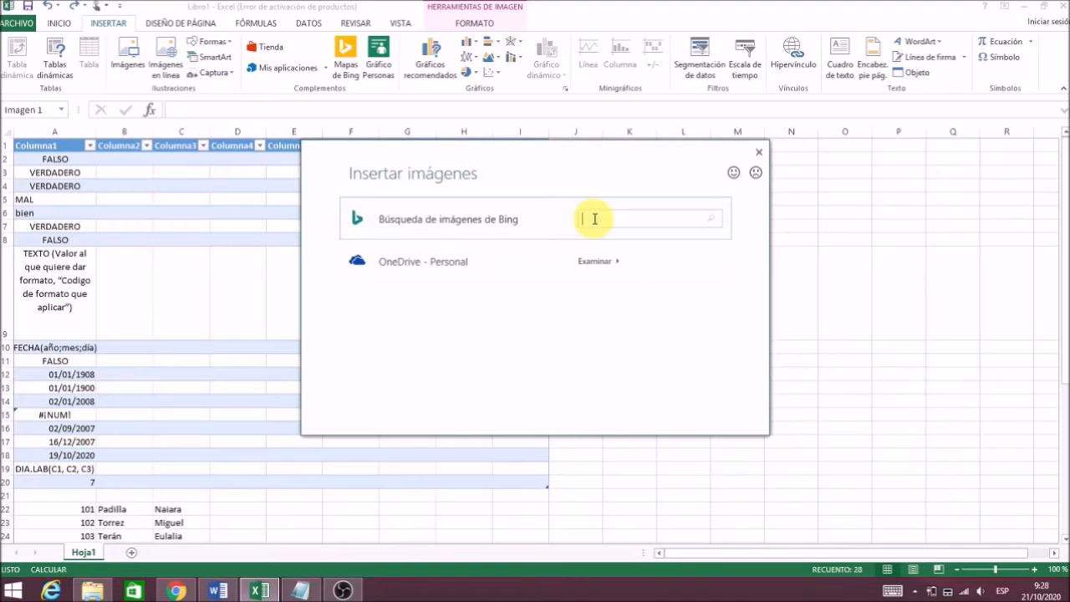
pyautogui.write('GLOBOS')
pyautogui.click(715, 220)
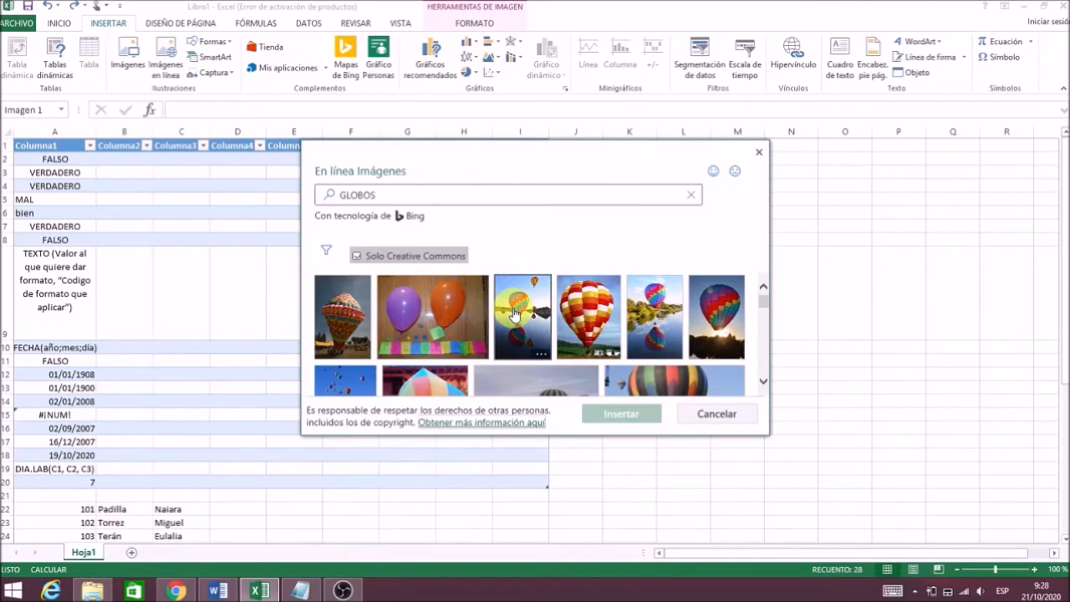
pyautogui.click(516, 313)
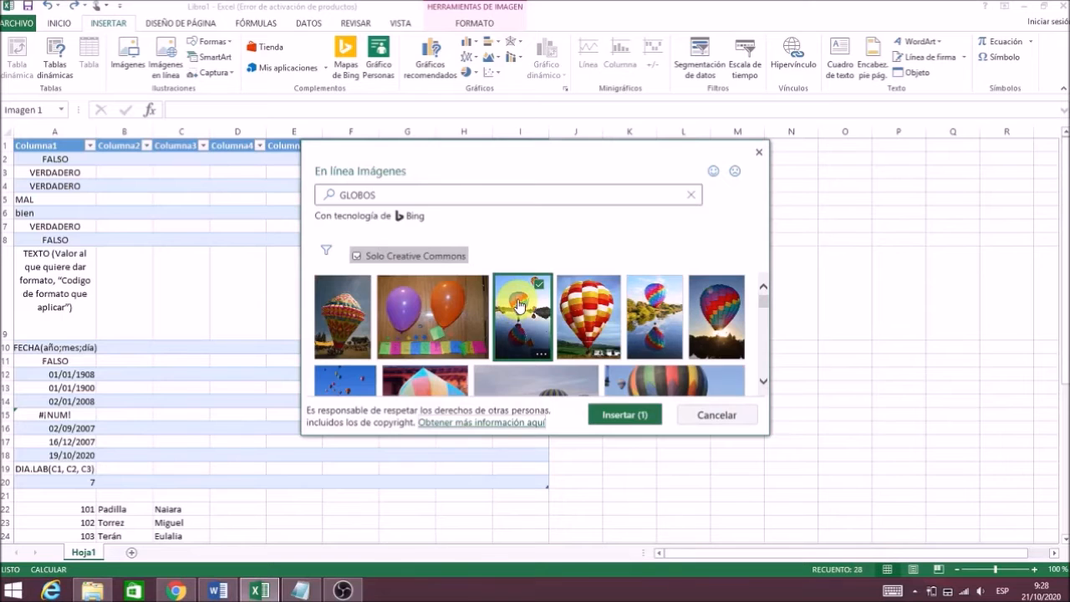
pyautogui.click(605, 416)
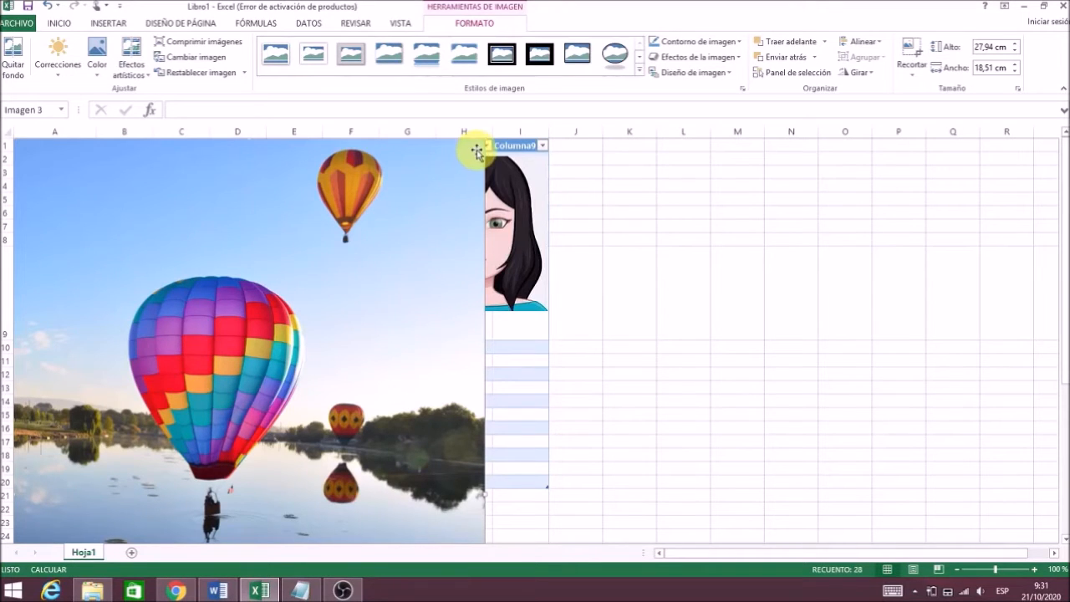
# Shrink the balloon photo to about half size and move it below the girl picture.
pyautogui.moveTo(476, 151); pyautogui.dragTo(225, 494)
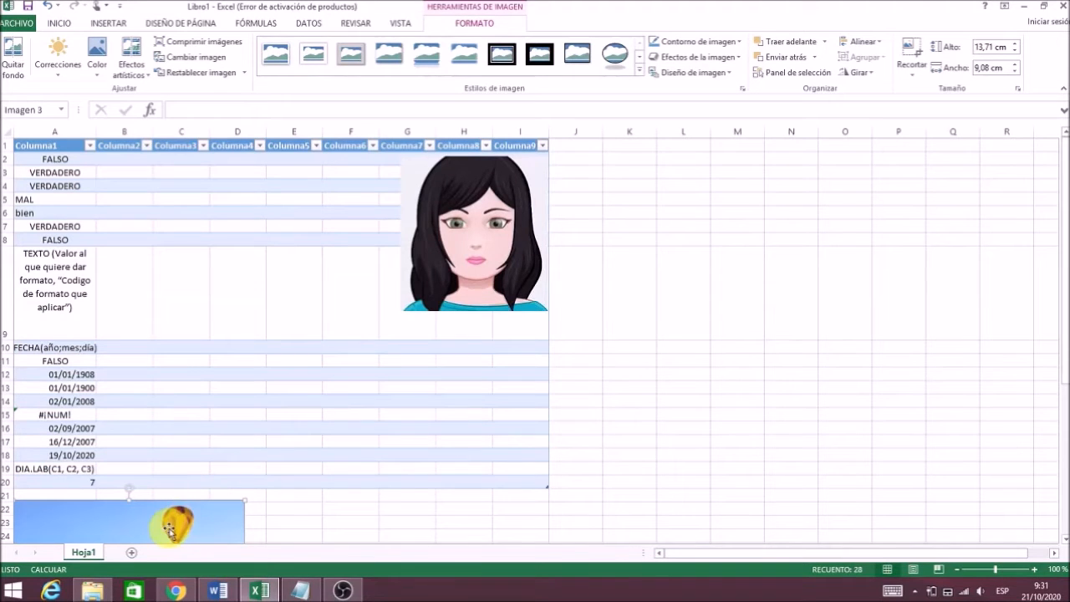
pyautogui.moveTo(169, 525); pyautogui.dragTo(462, 377)
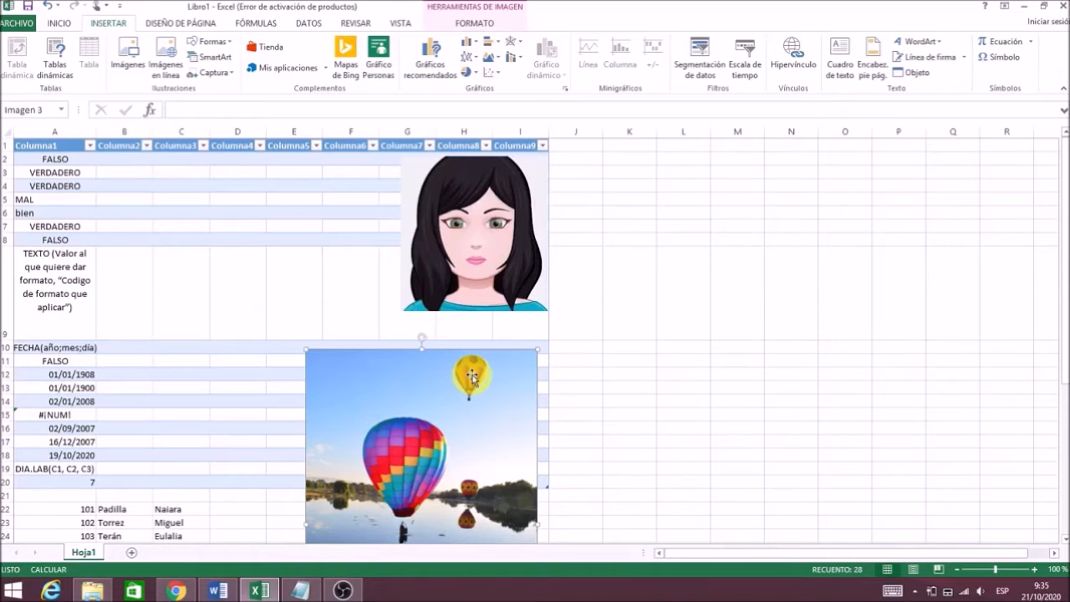
# Add a rectangle as a 2.54 cm square near column D, rows 5–8, styled green.
pyautogui.click(214, 41)
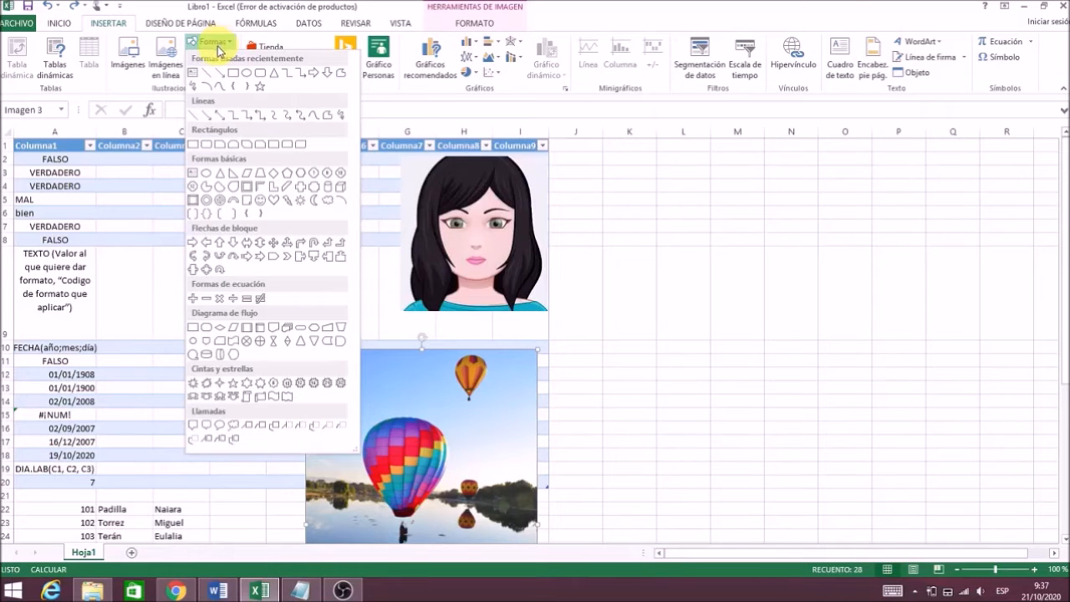
pyautogui.click(198, 148)
pyautogui.click(194, 198)
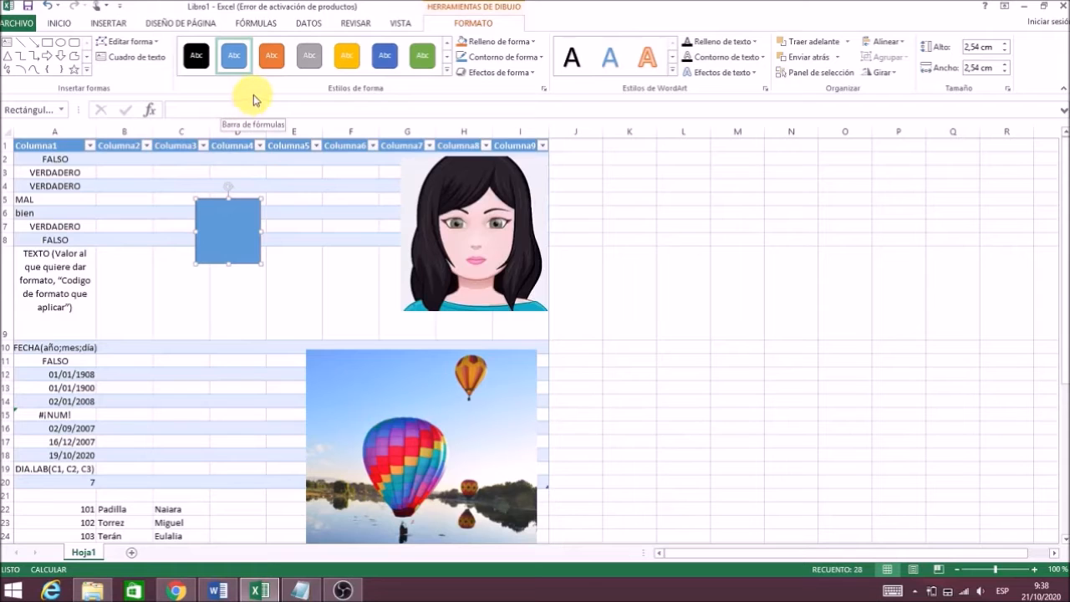
pyautogui.click(425, 66)
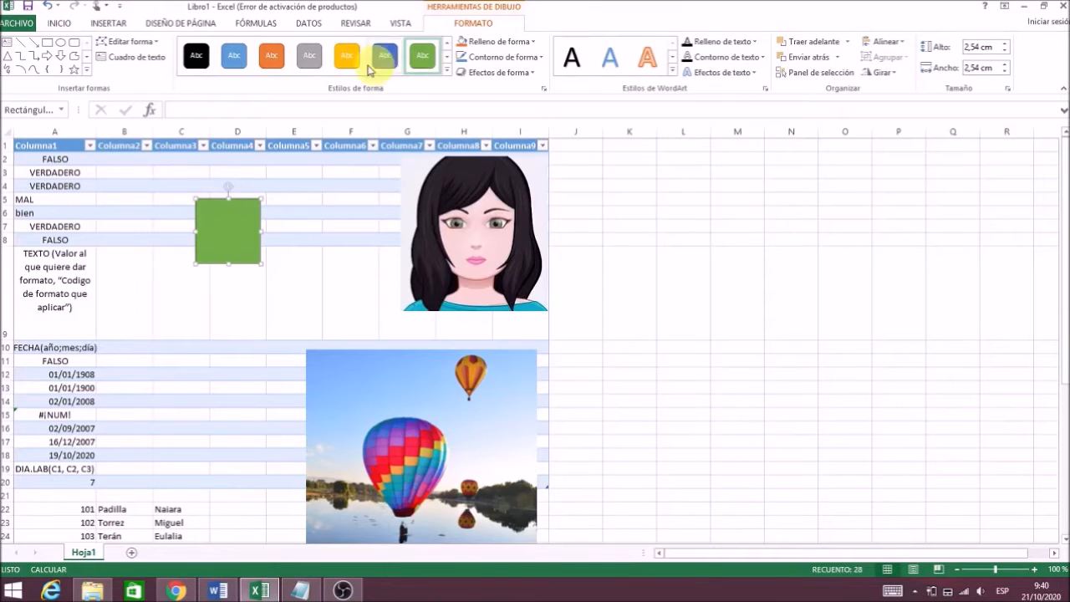
pyautogui.click(106, 24)
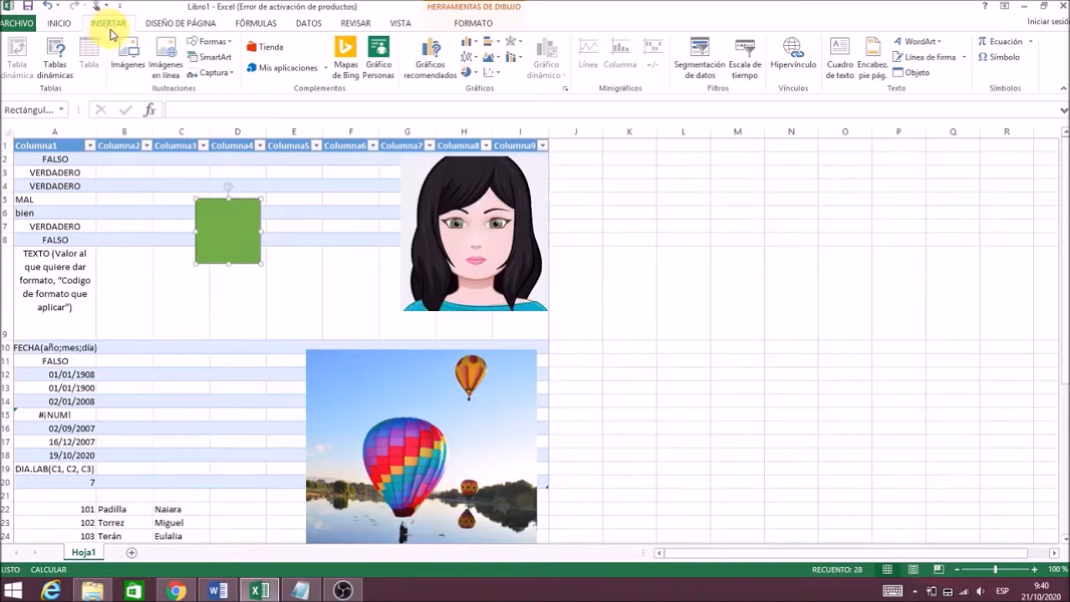
# Insert a 'Lista destacada con círculos abajo' SmartArt graphic with three text blocks.
pyautogui.click(203, 58)
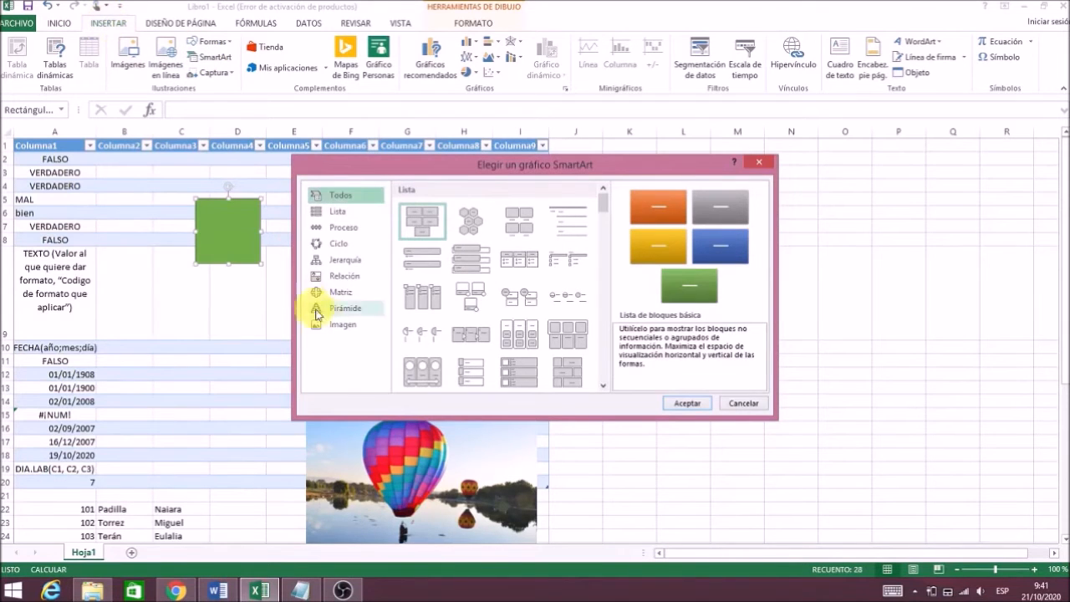
pyautogui.click(455, 304)
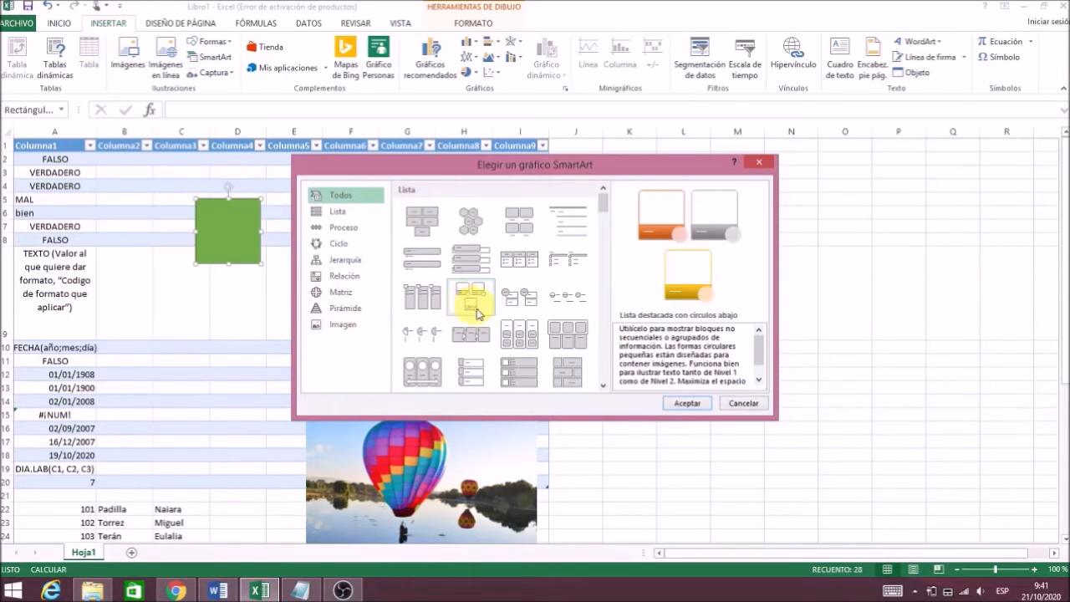
pyautogui.click(697, 404)
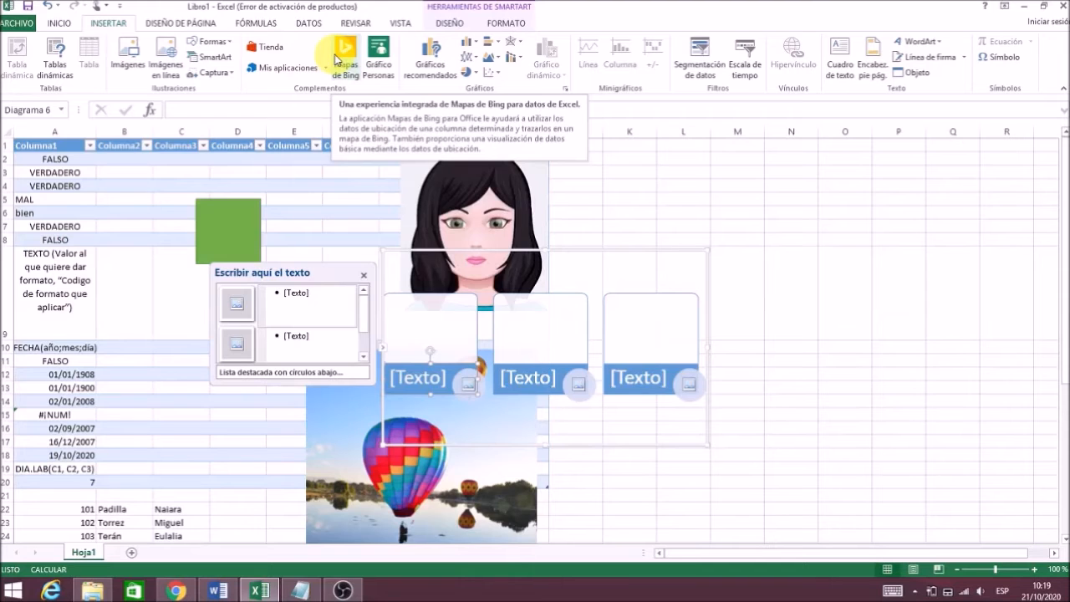
# Try the Mapas de Bing option to add a Bing map.
pyautogui.click(352, 54)
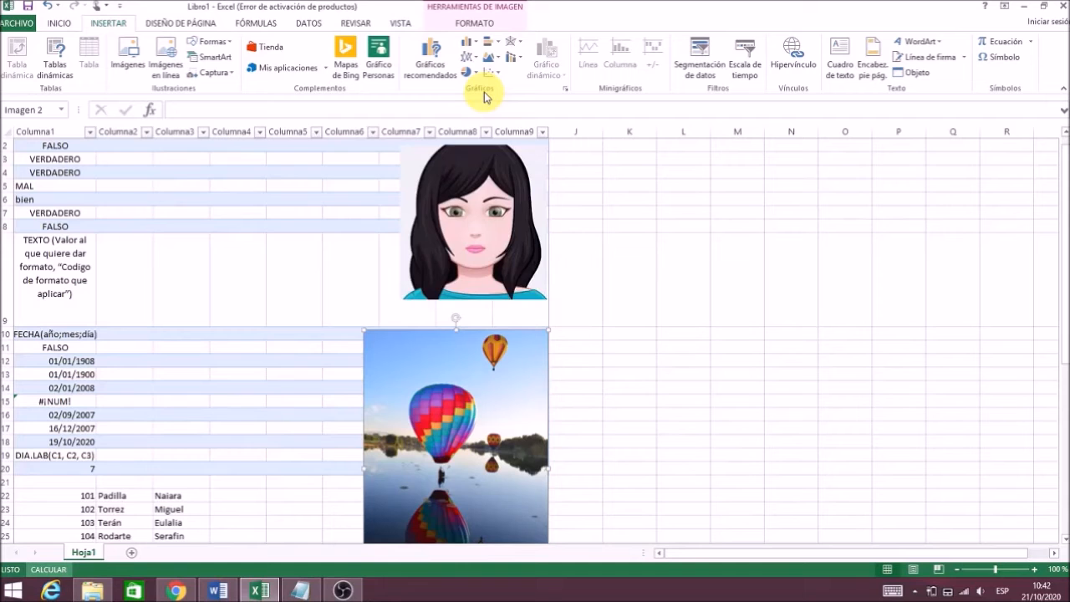
# Insert a stacked column chart of the table data, then select cell K19.
pyautogui.click(438, 73)
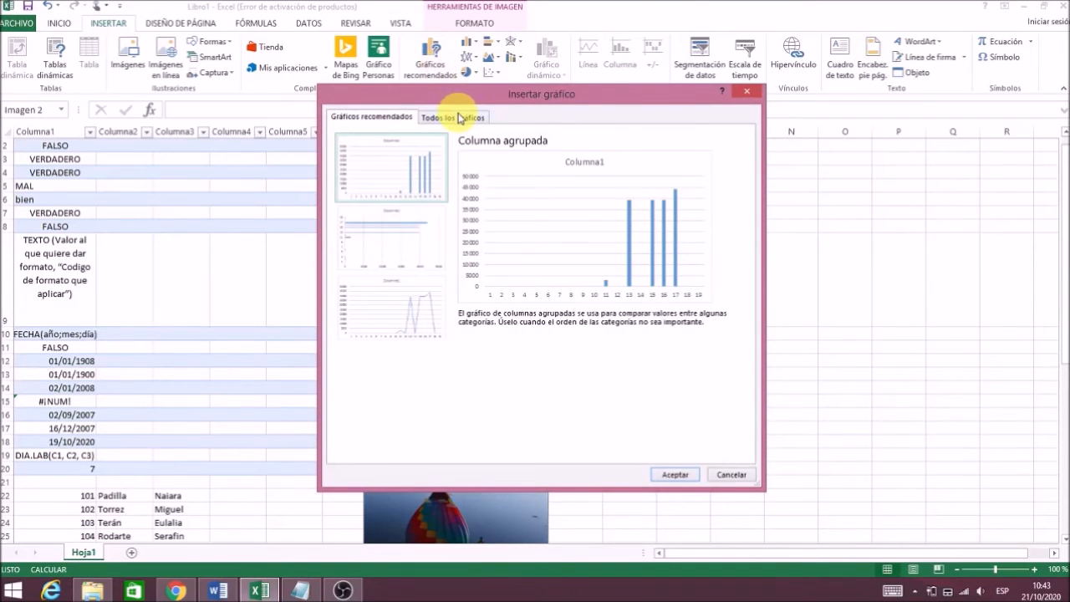
pyautogui.click(459, 118)
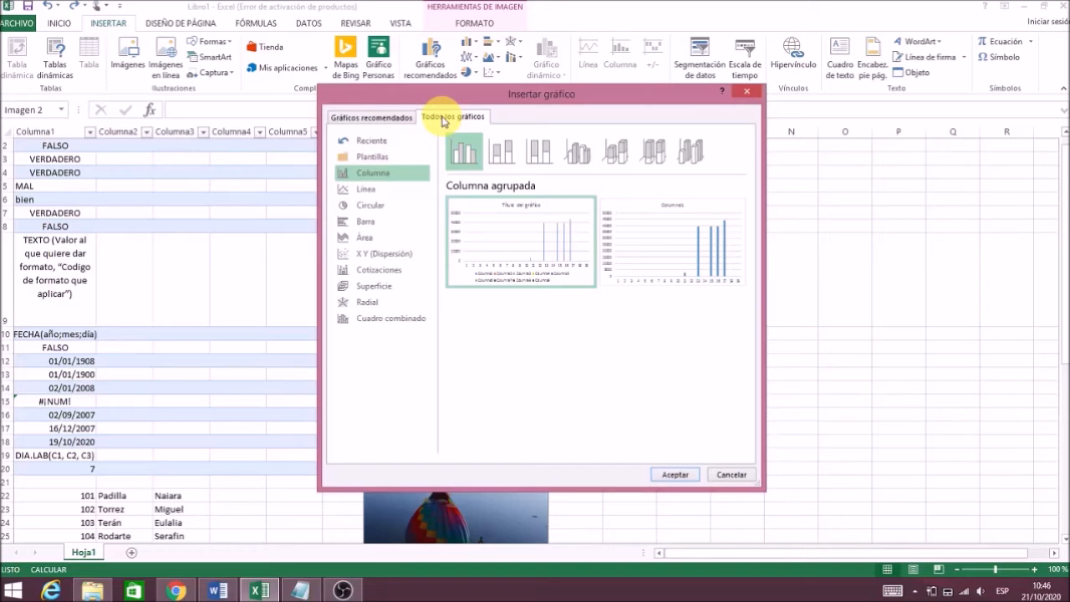
pyautogui.click(501, 153)
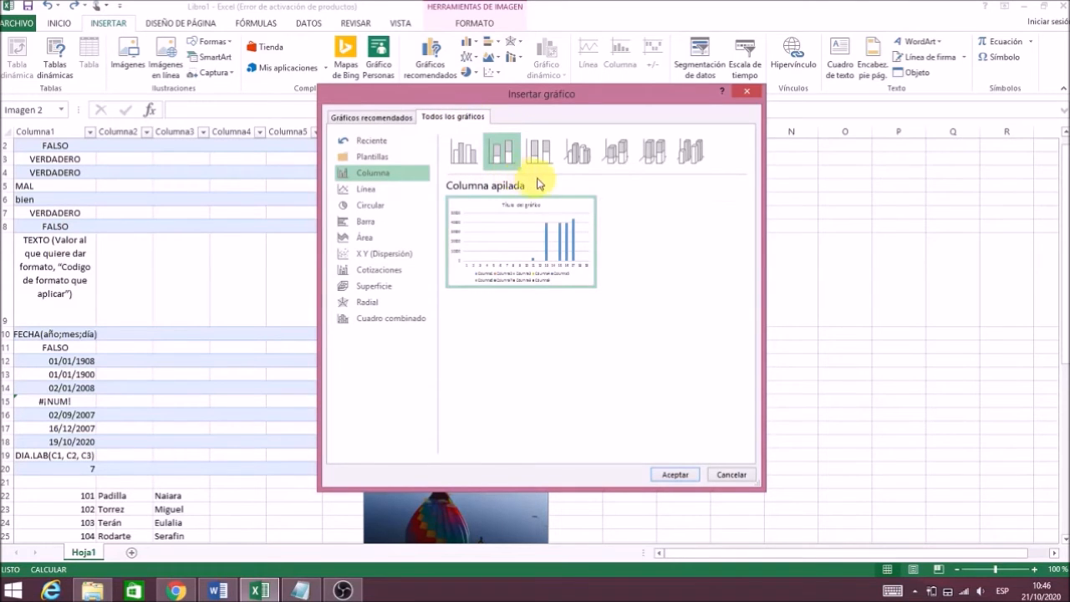
pyautogui.click(673, 474)
pyautogui.click(649, 455)
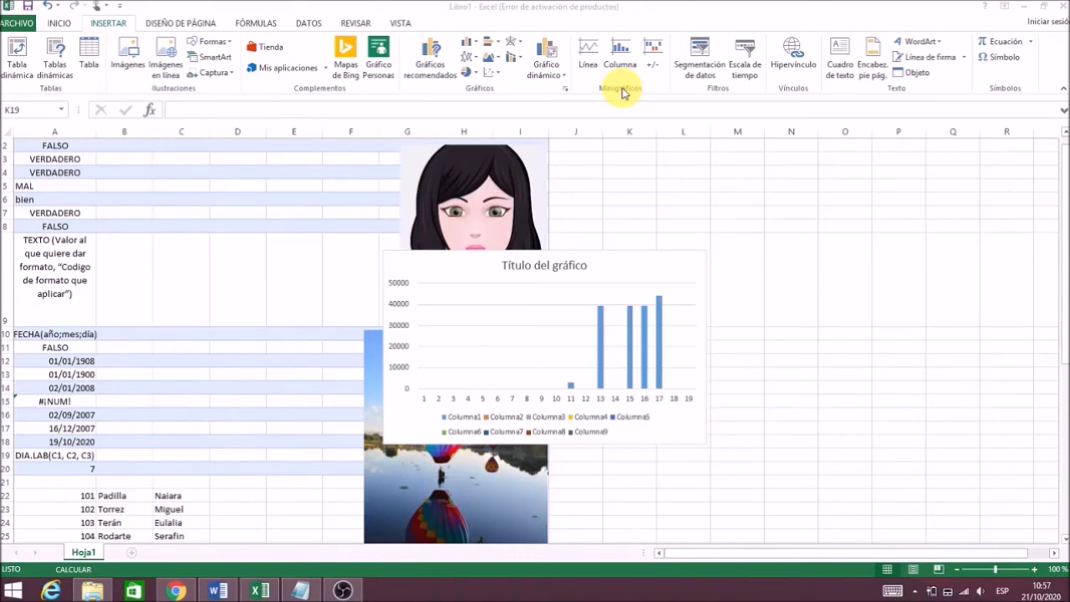
# Add a line sparkline in cell K19 using the data range A3:A7.
pyautogui.click(619, 93)
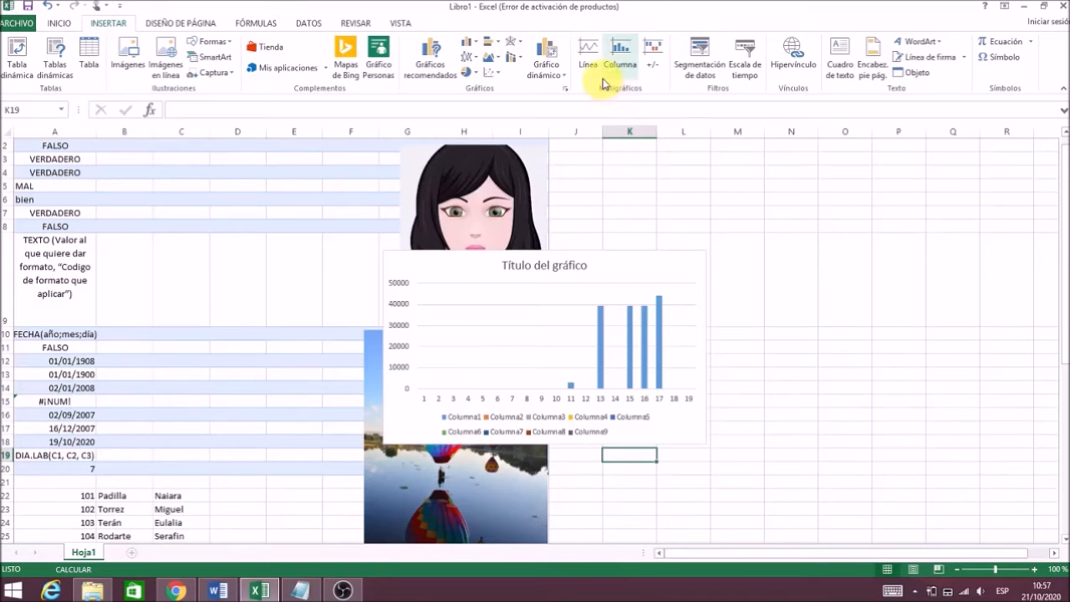
pyautogui.click(597, 65)
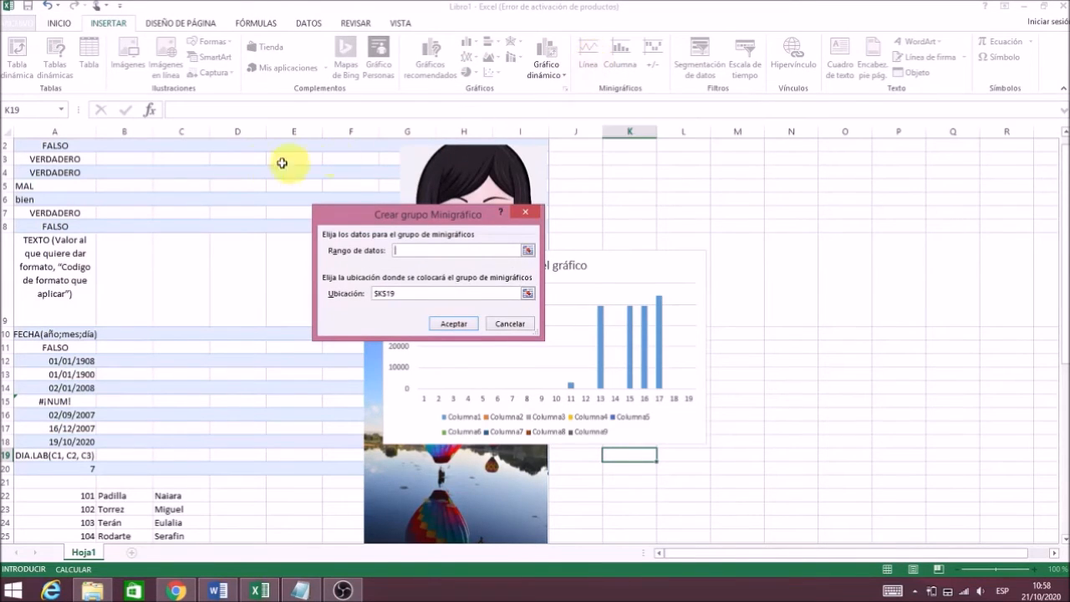
pyautogui.moveTo(79, 163); pyautogui.dragTo(73, 214)
pyautogui.click(387, 293)
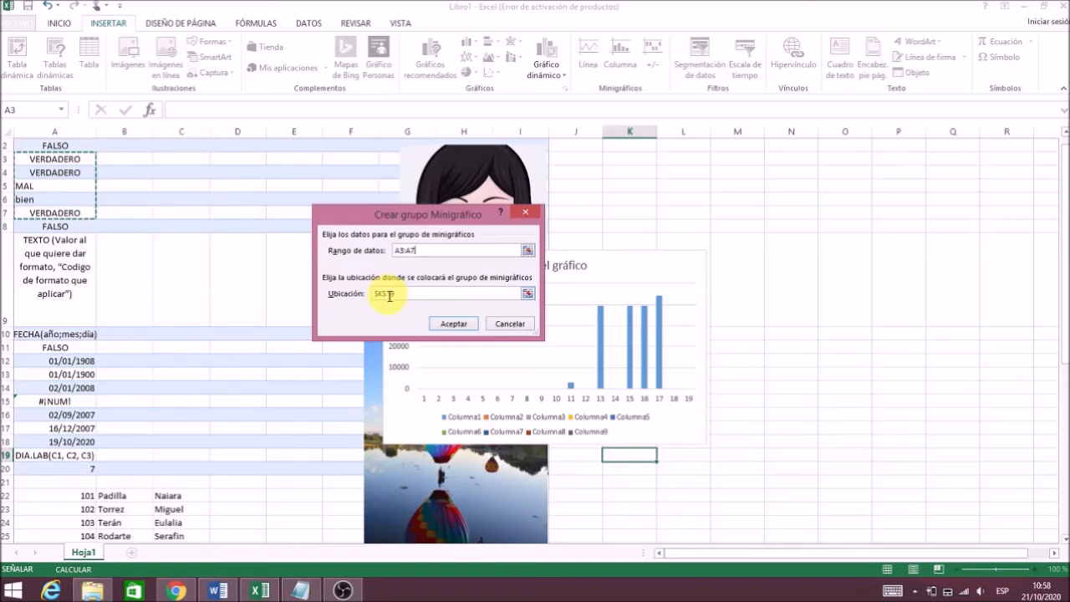
pyautogui.click(452, 323)
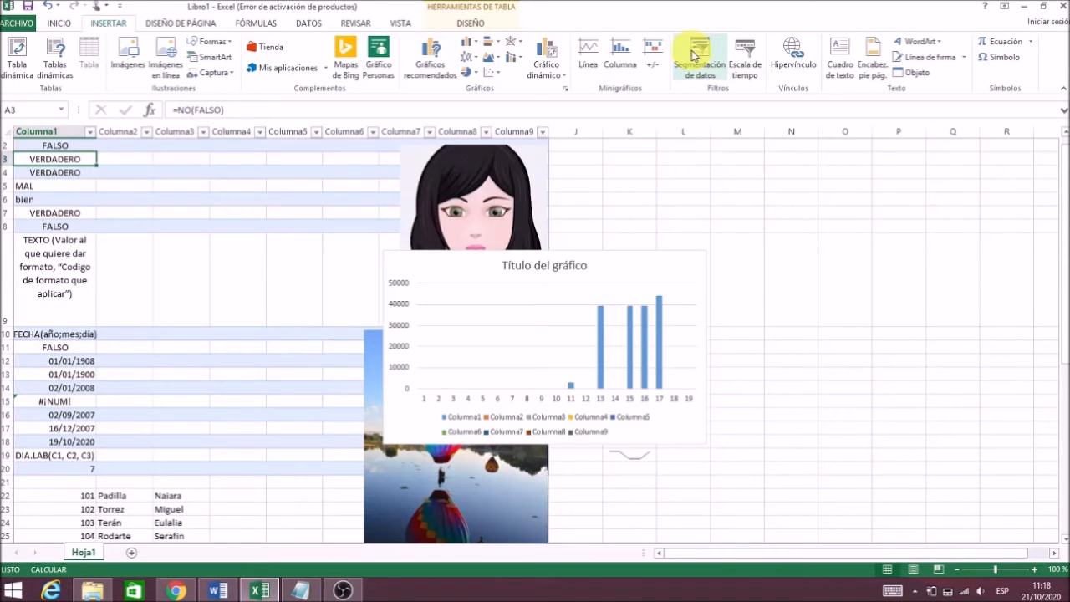
# Add slicers for Columna1 and Columna2 and place the Columna2 slicer beside Columna1.
pyautogui.click(692, 56)
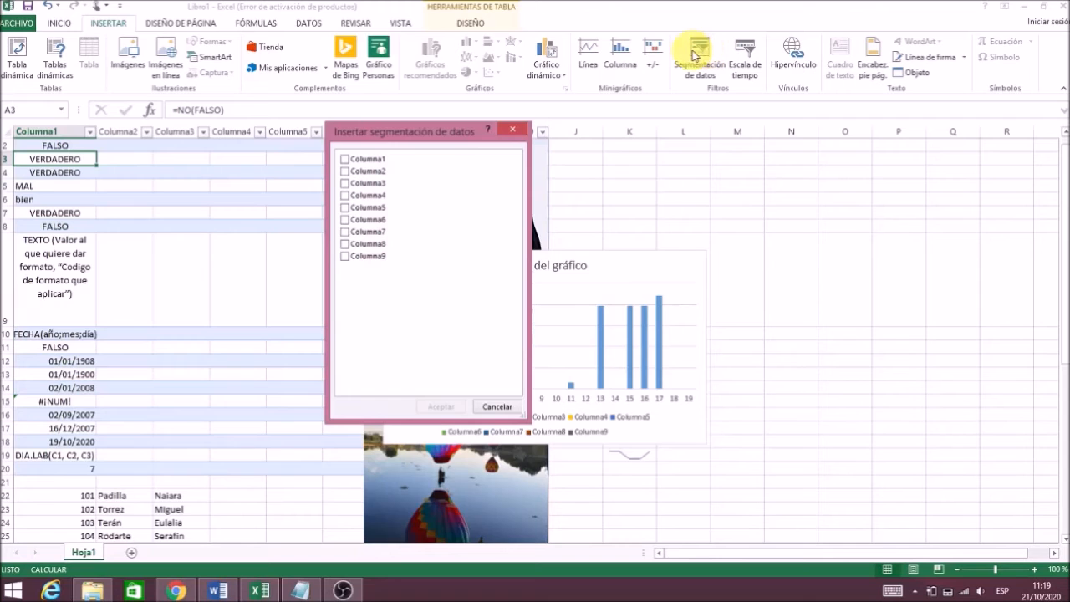
pyautogui.click(345, 161)
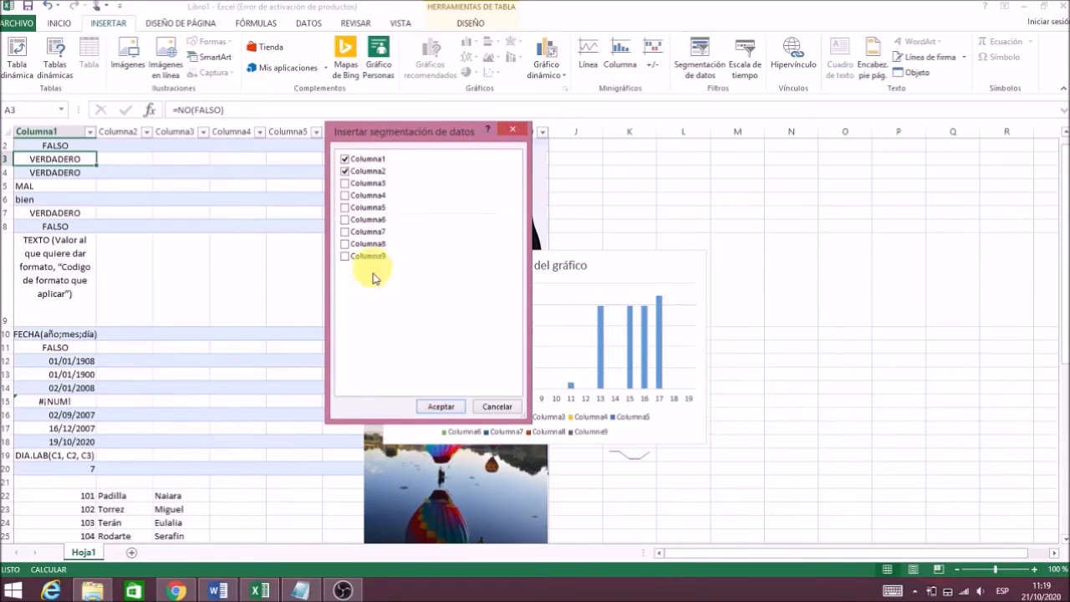
pyautogui.click(445, 407)
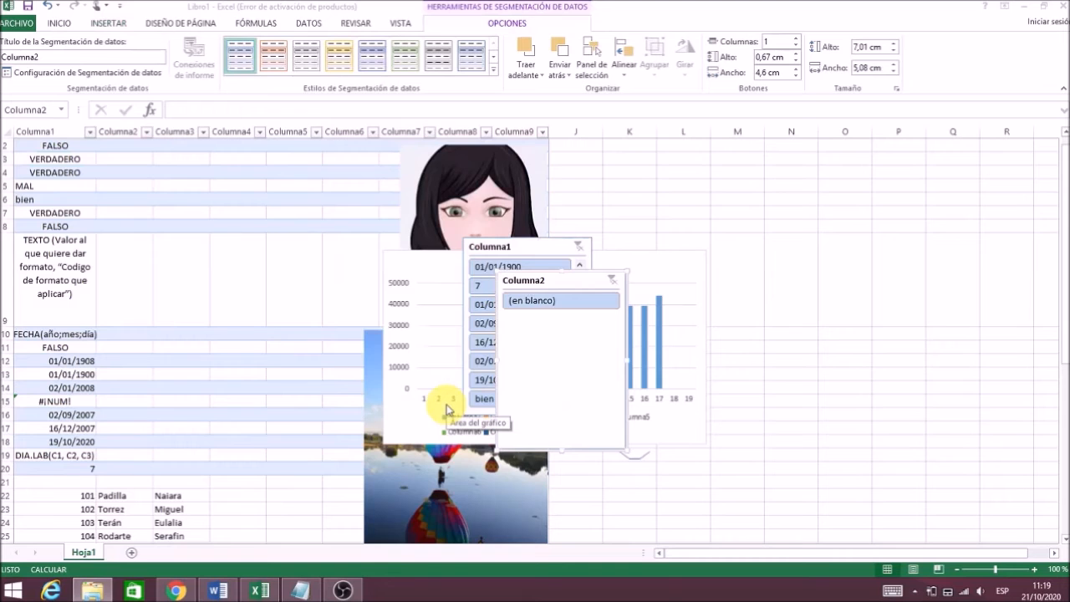
pyautogui.moveTo(570, 277); pyautogui.dragTo(656, 251)
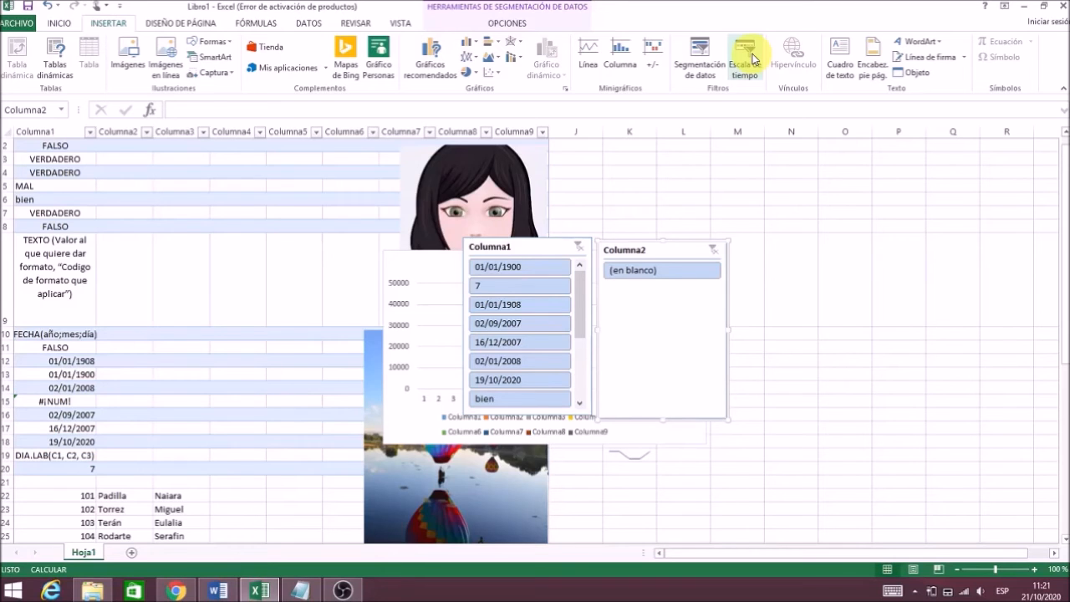
pyautogui.click(754, 60)
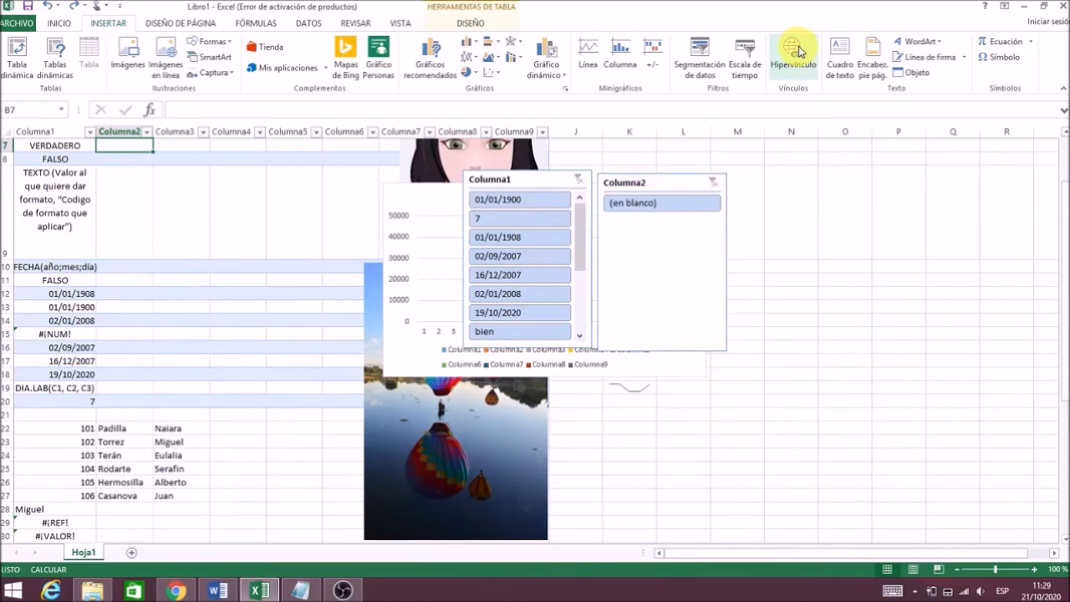
# Hyperlink cell B7 to the 123probando.pptx presentation in Documentos.
pyautogui.click(799, 52)
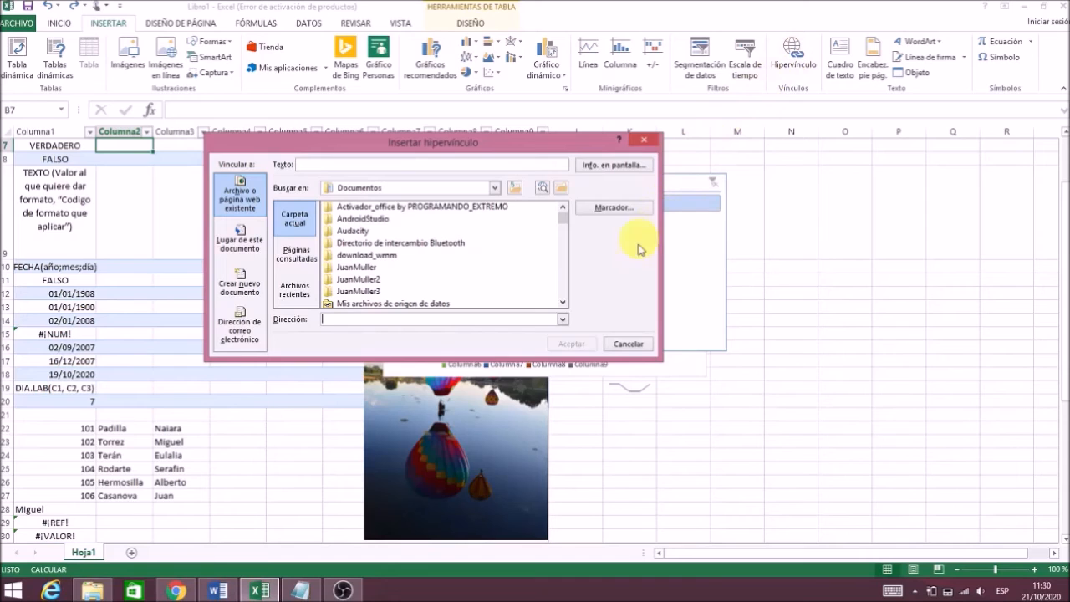
pyautogui.click(562, 304)
pyautogui.click(563, 304)
pyautogui.click(562, 304)
pyautogui.click(562, 304)
pyautogui.click(562, 305)
pyautogui.click(563, 304)
pyautogui.click(562, 305)
pyautogui.click(562, 304)
pyautogui.click(562, 304)
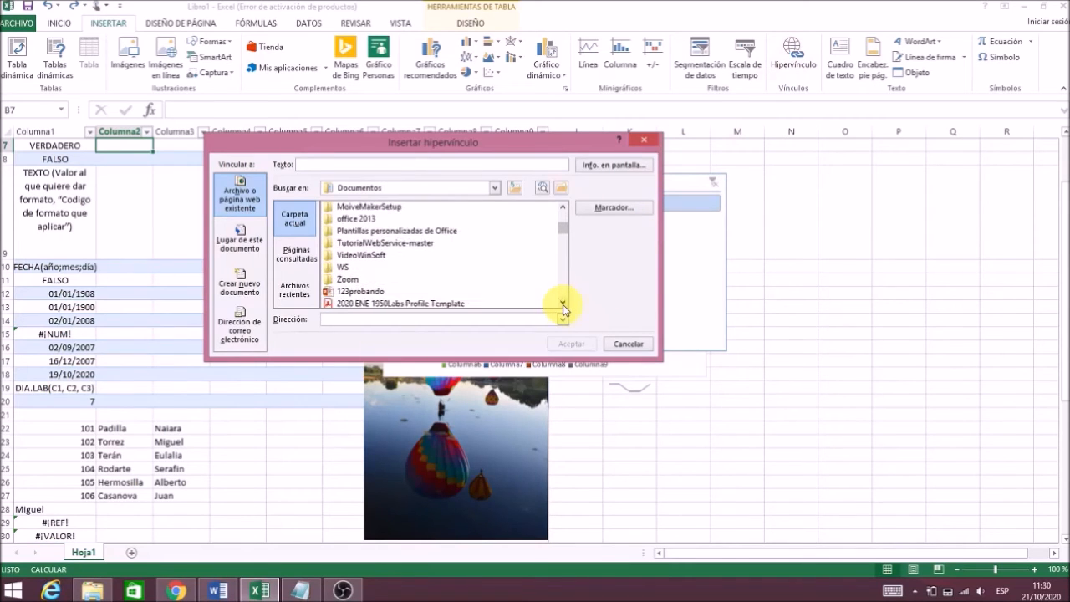
pyautogui.click(380, 292)
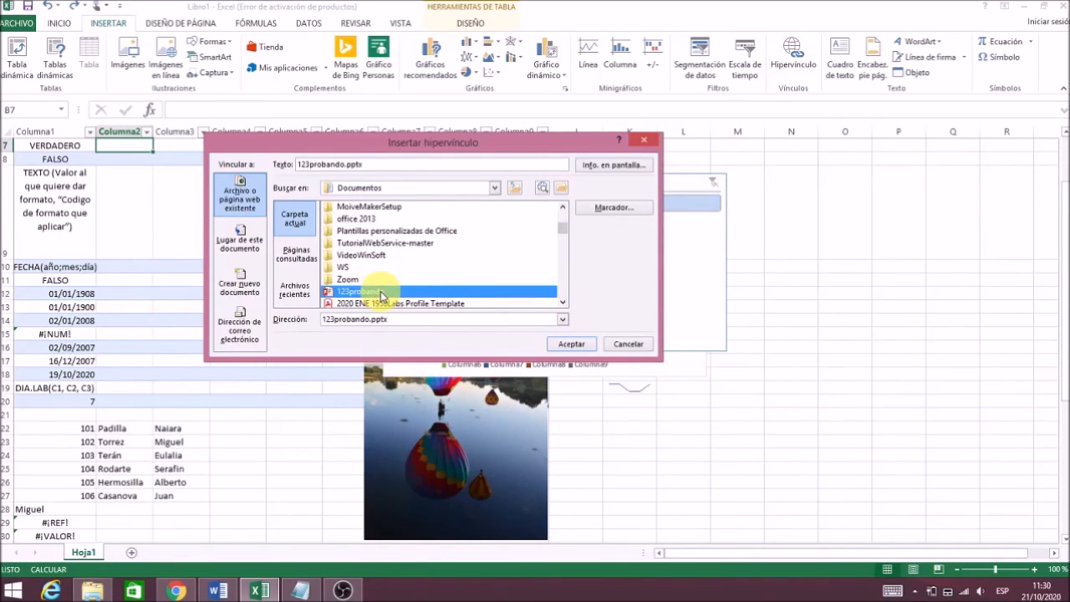
pyautogui.click(572, 344)
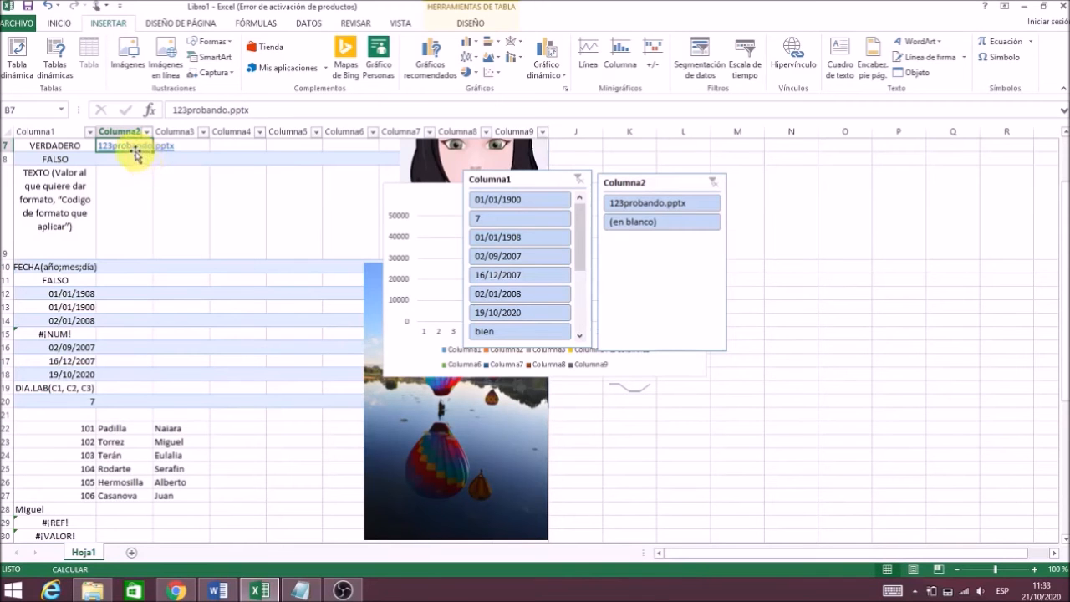
# Follow the B7 link to open 123probando in PowerPoint, dismiss the activation notice, and return to Excel.
pyautogui.click(132, 150)
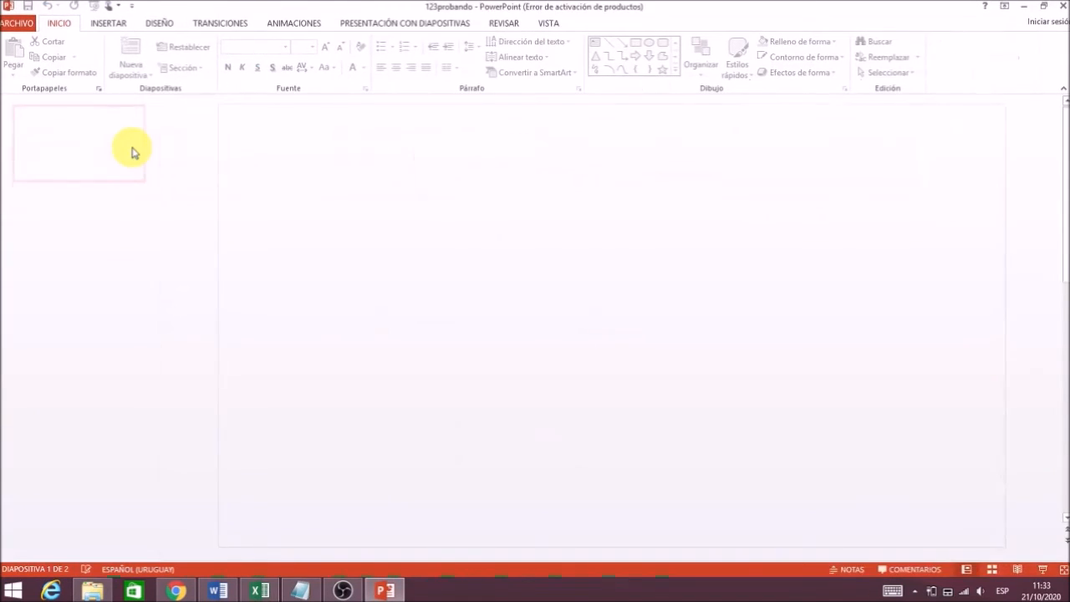
pyautogui.click(718, 139)
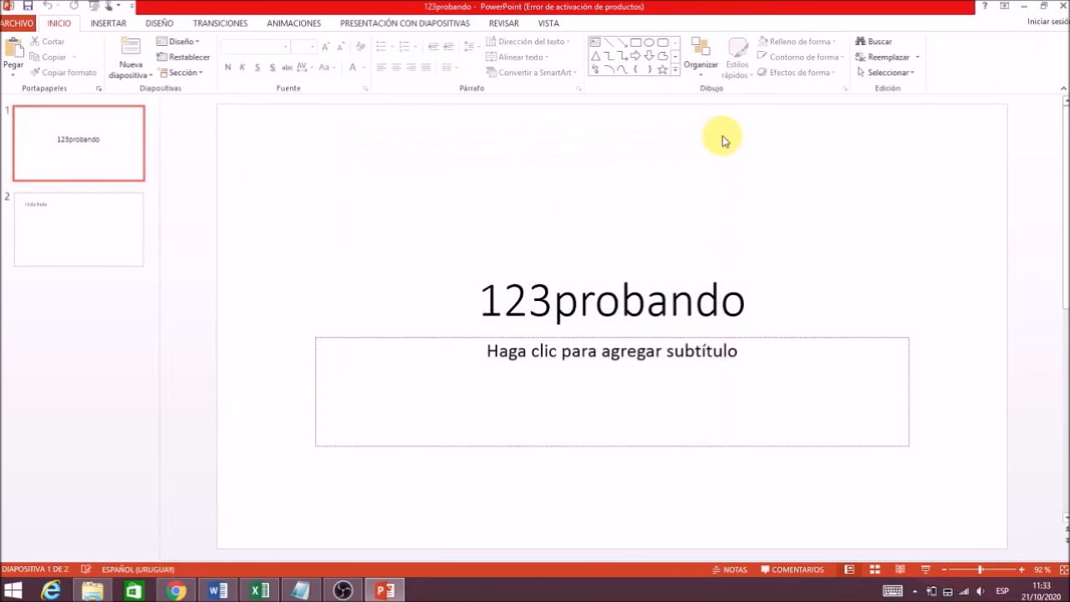
pyautogui.hotkey('alt', 'Tab')
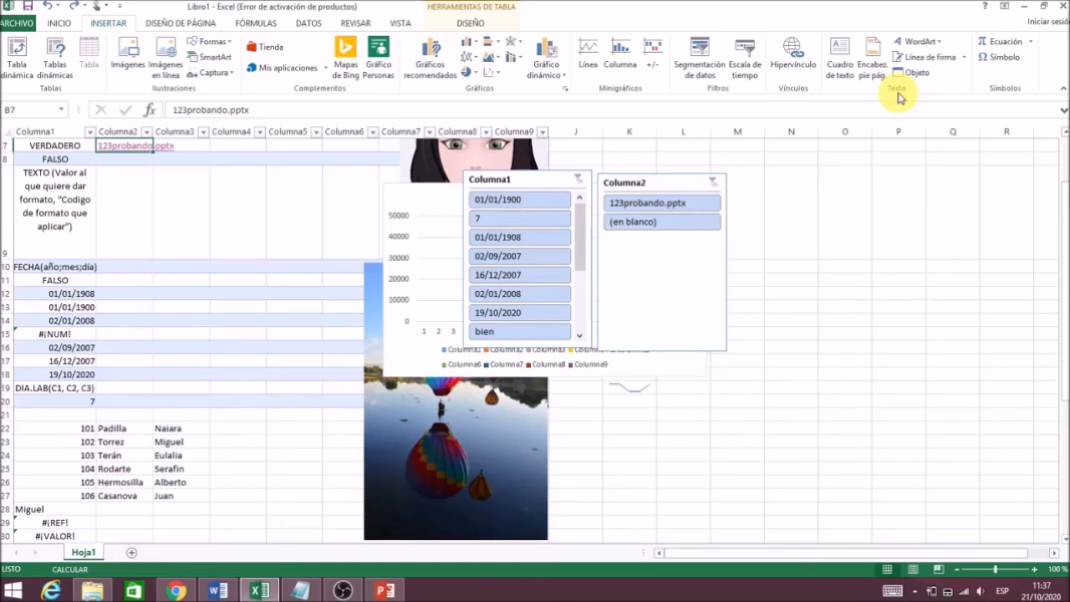
# Place a slightly widened text box near column O reading 'hola'.
pyautogui.click(840, 66)
pyautogui.click(844, 176)
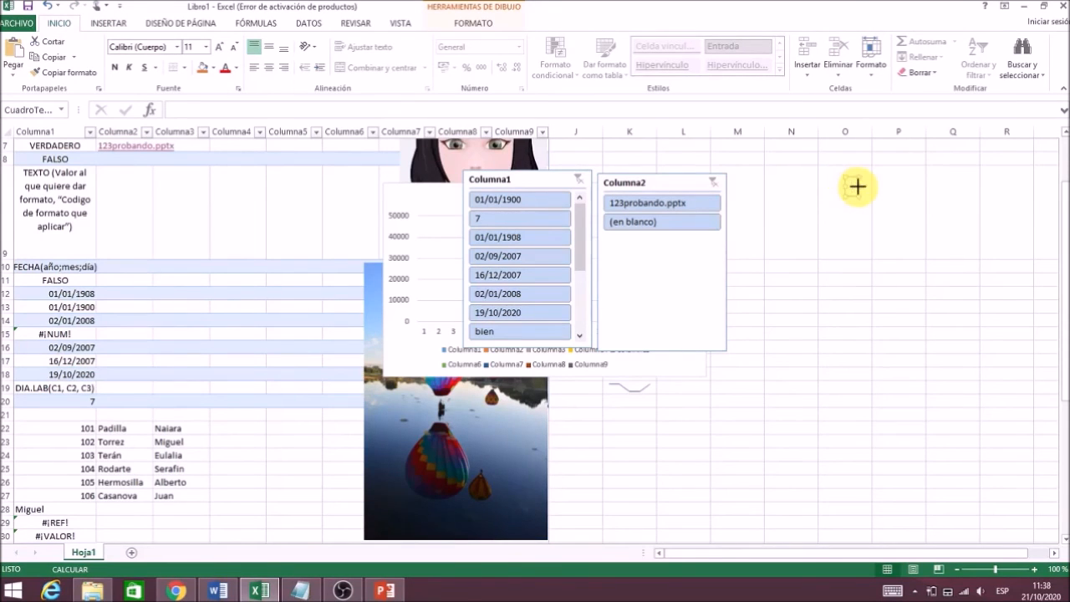
pyautogui.moveTo(894, 187); pyautogui.dragTo(918, 186)
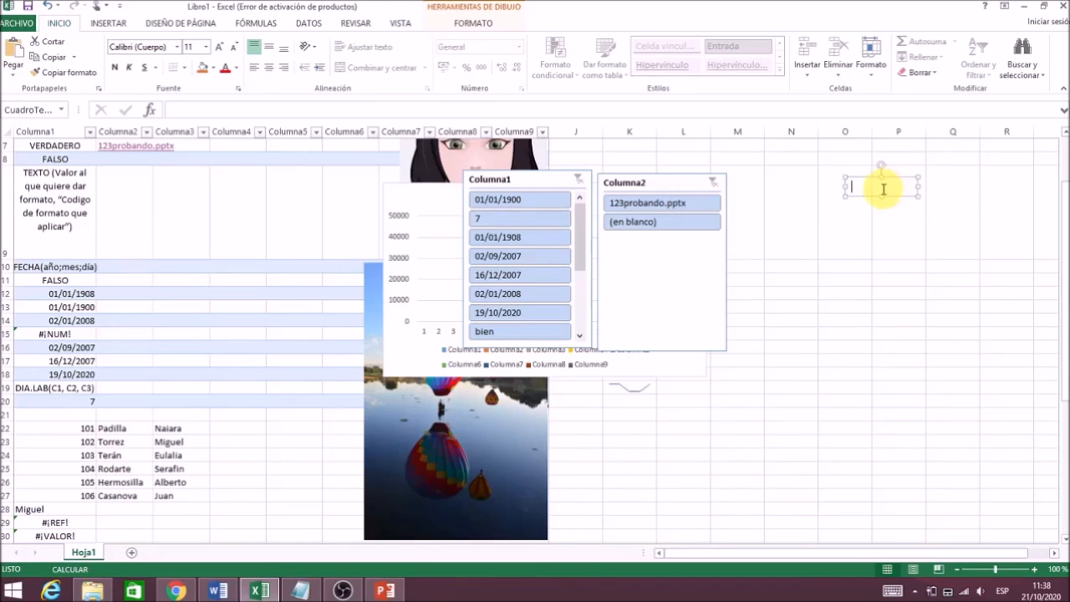
pyautogui.write('hola')
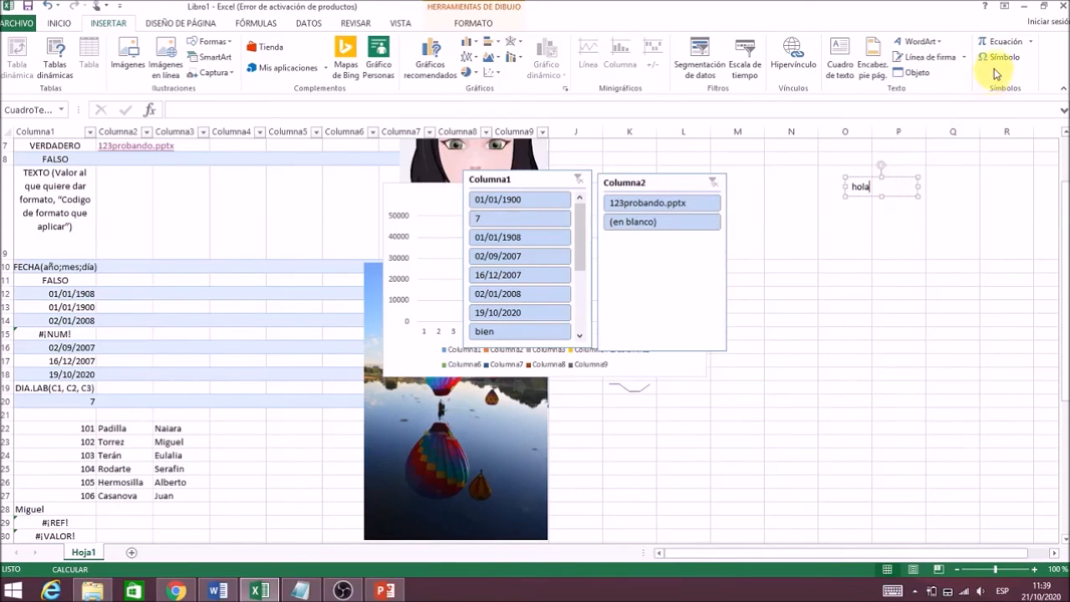
pyautogui.press('alt')
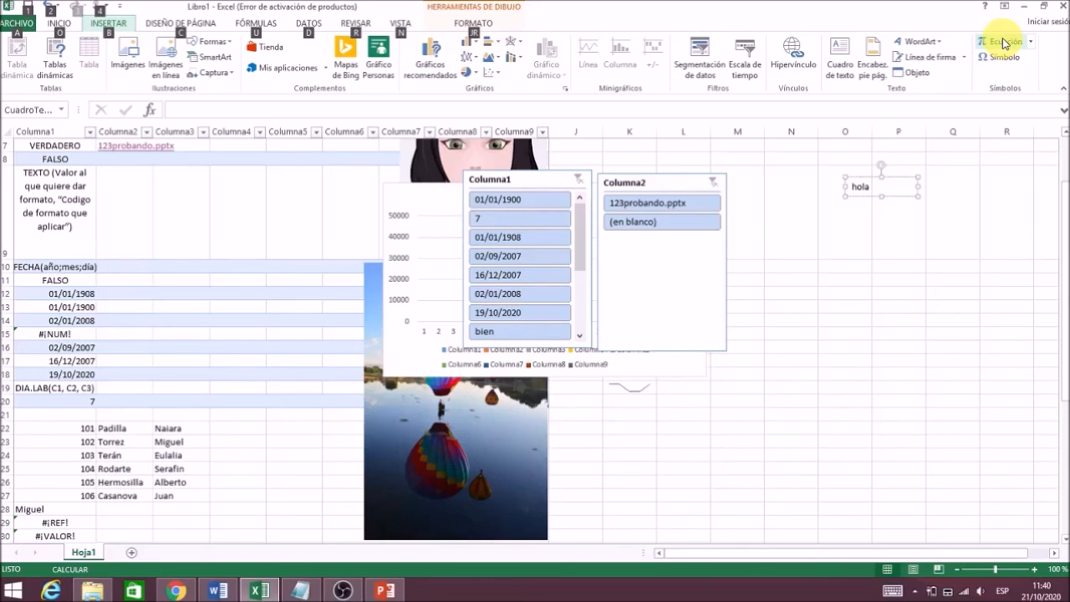
pyautogui.press('alt')
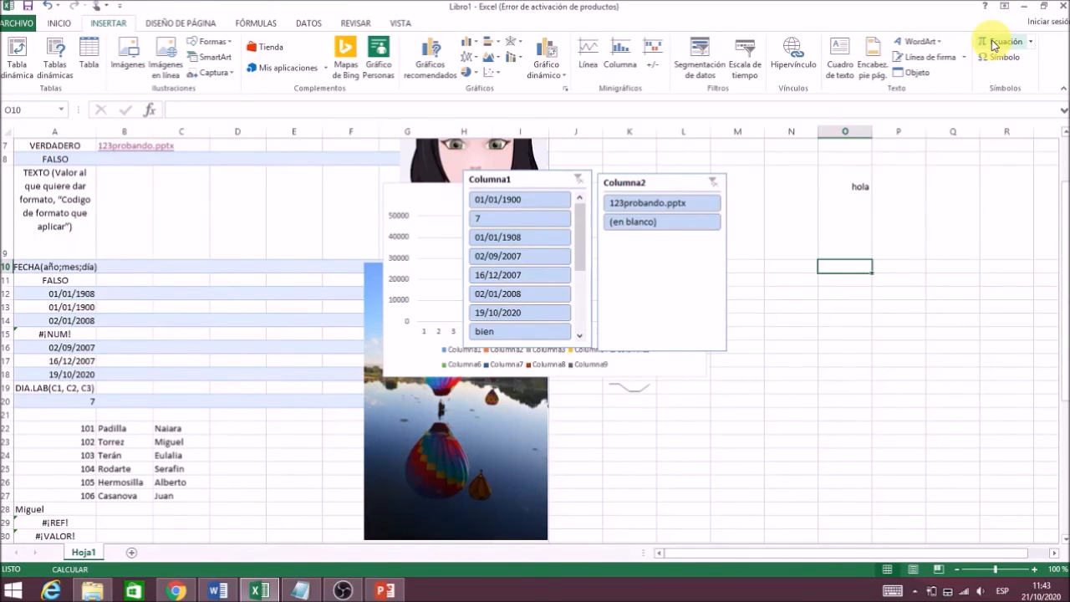
# Insert an equation holding the Δy/Δx common fraction beside the chart.
pyautogui.click(992, 43)
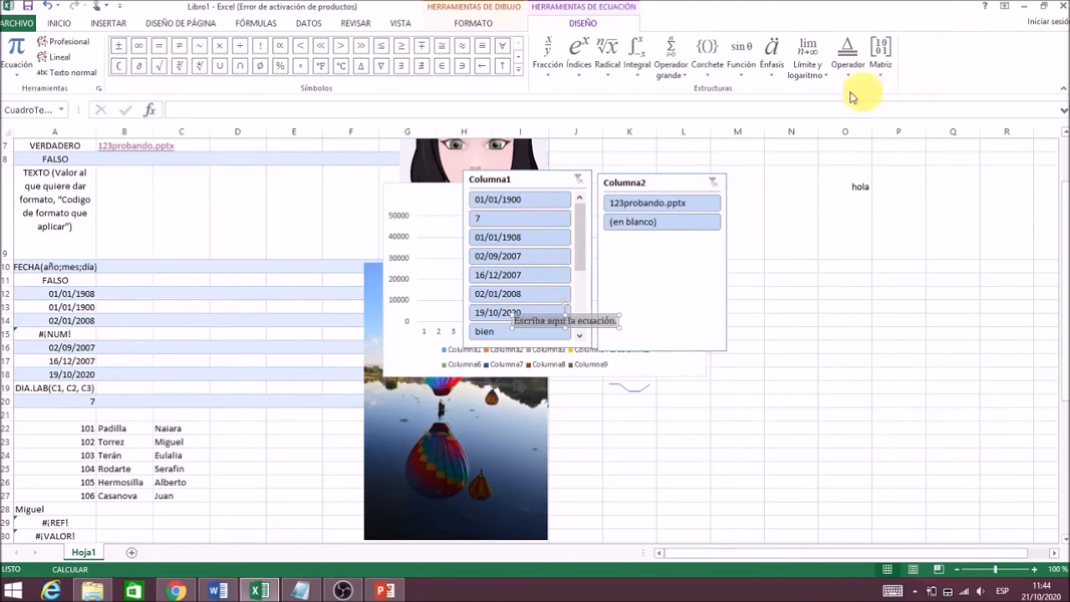
pyautogui.click(558, 76)
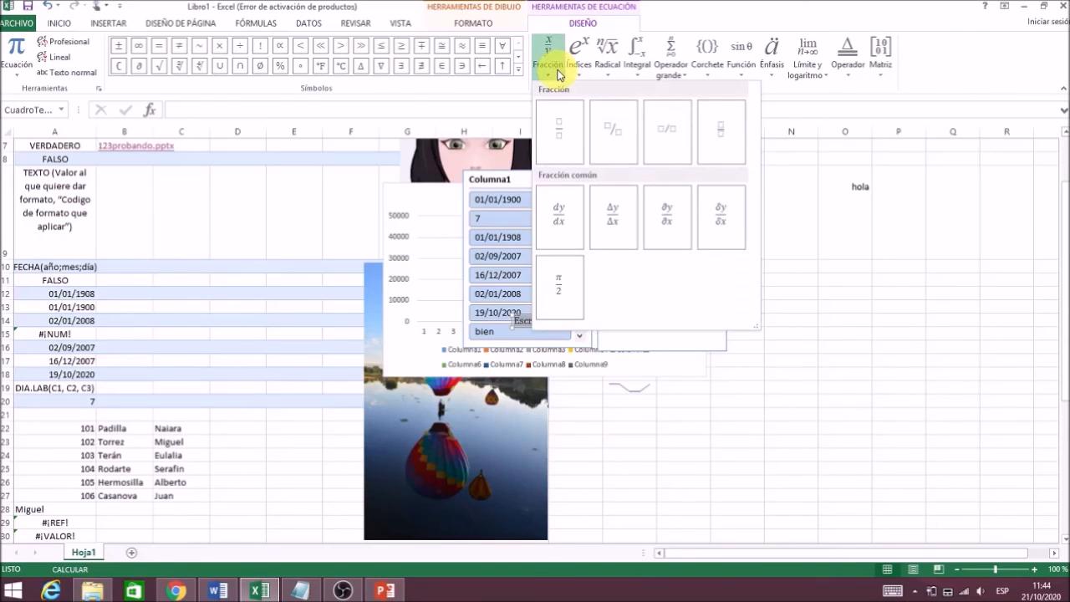
pyautogui.click(590, 206)
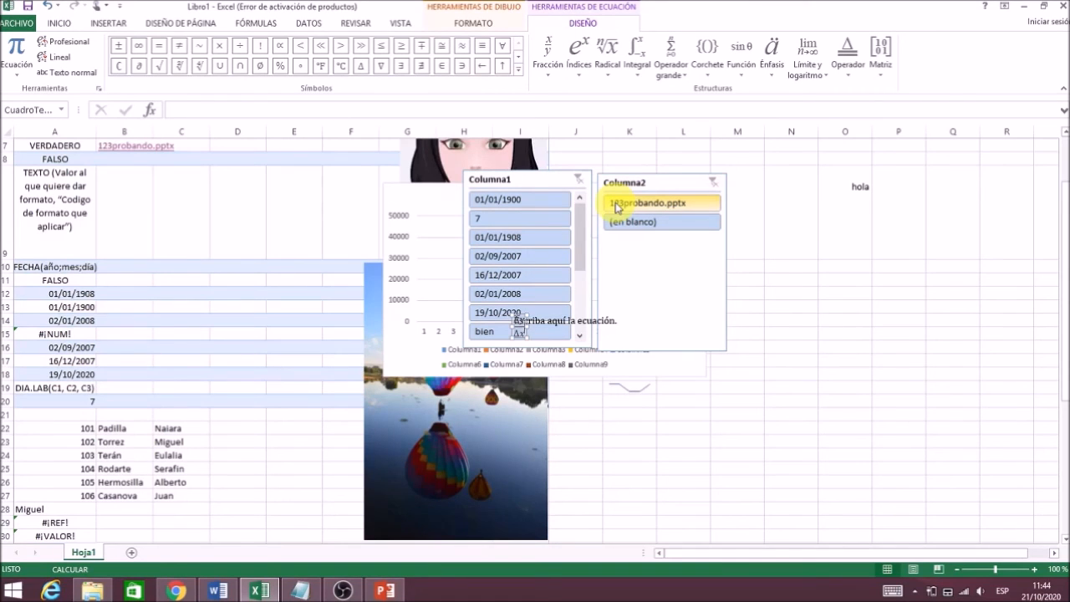
pyautogui.press('alt')
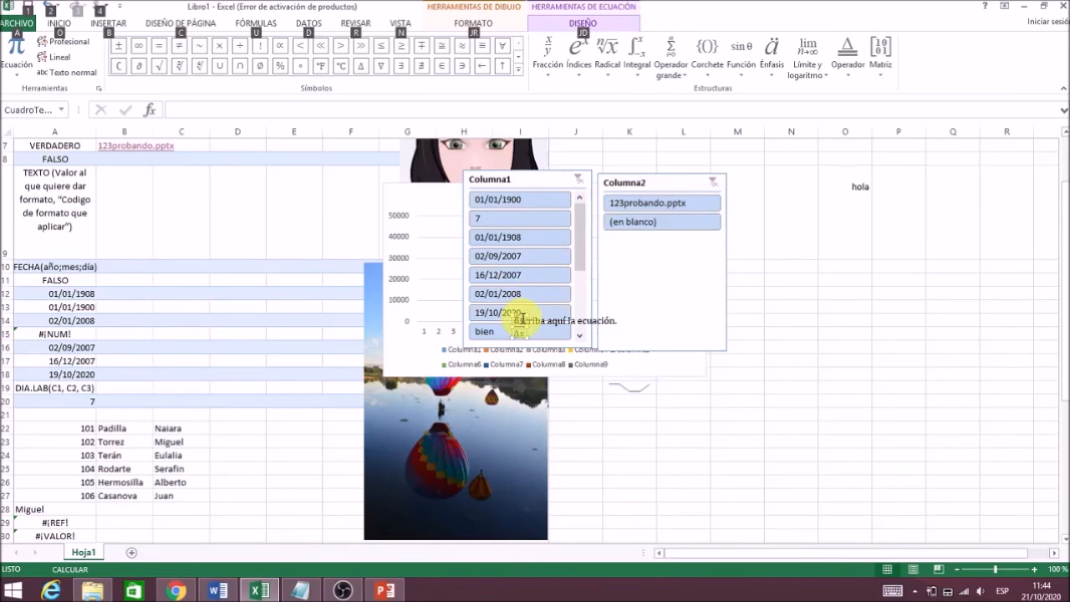
pyautogui.press('alt')
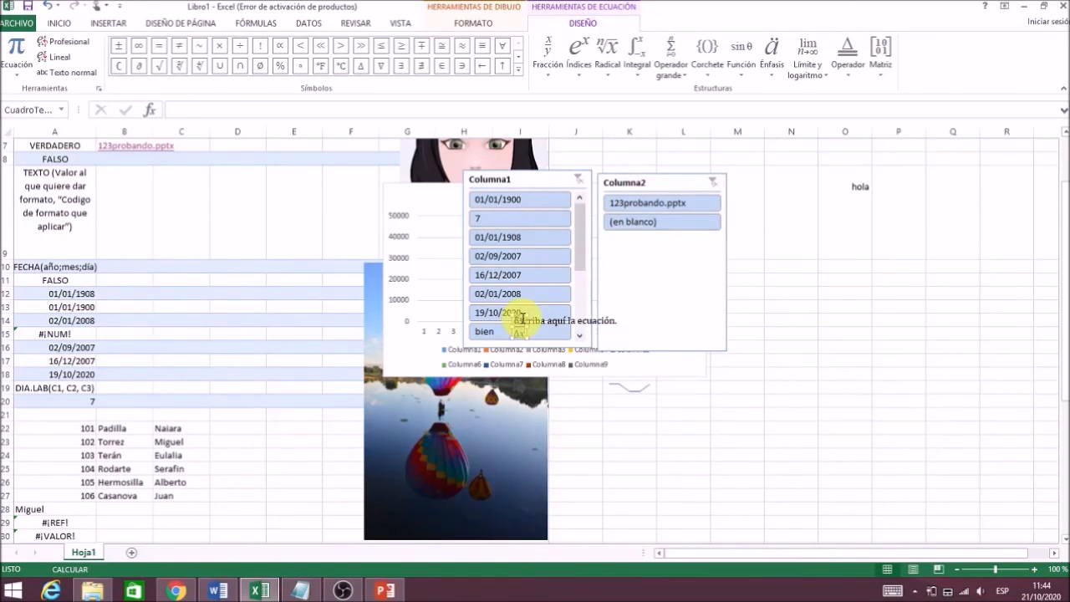